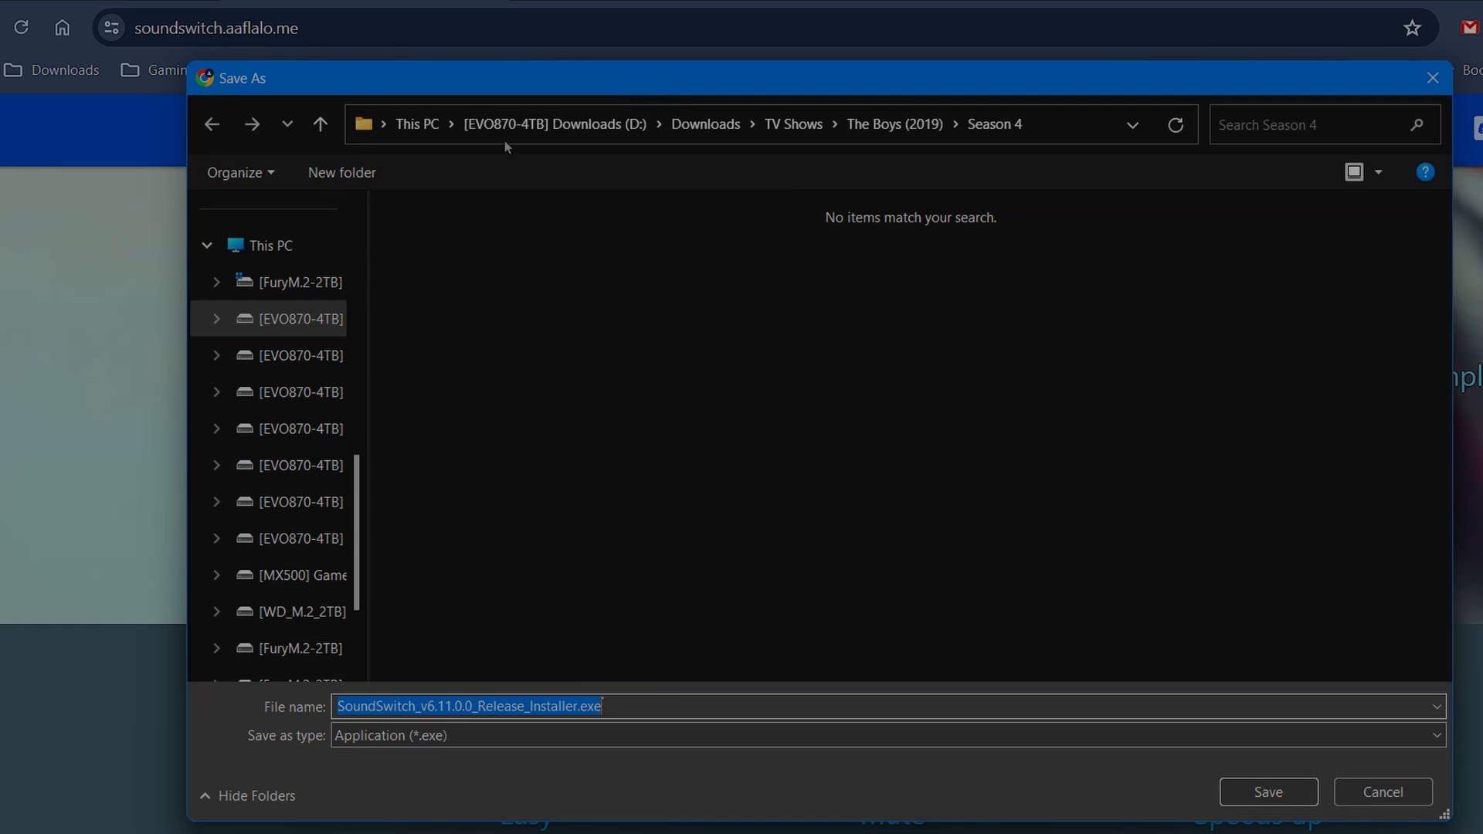
Save SoundSwitch_v6.11.0.0_Release_Installer.exe to the Downloads folder, replacing the existing copy
{"action": "scroll", "coordinate": [245, 354], "scroll_direction": "up", "scroll_amount": 10}
{"action": "scroll", "coordinate": [246, 354], "scroll_direction": "up", "scroll_amount": 3}
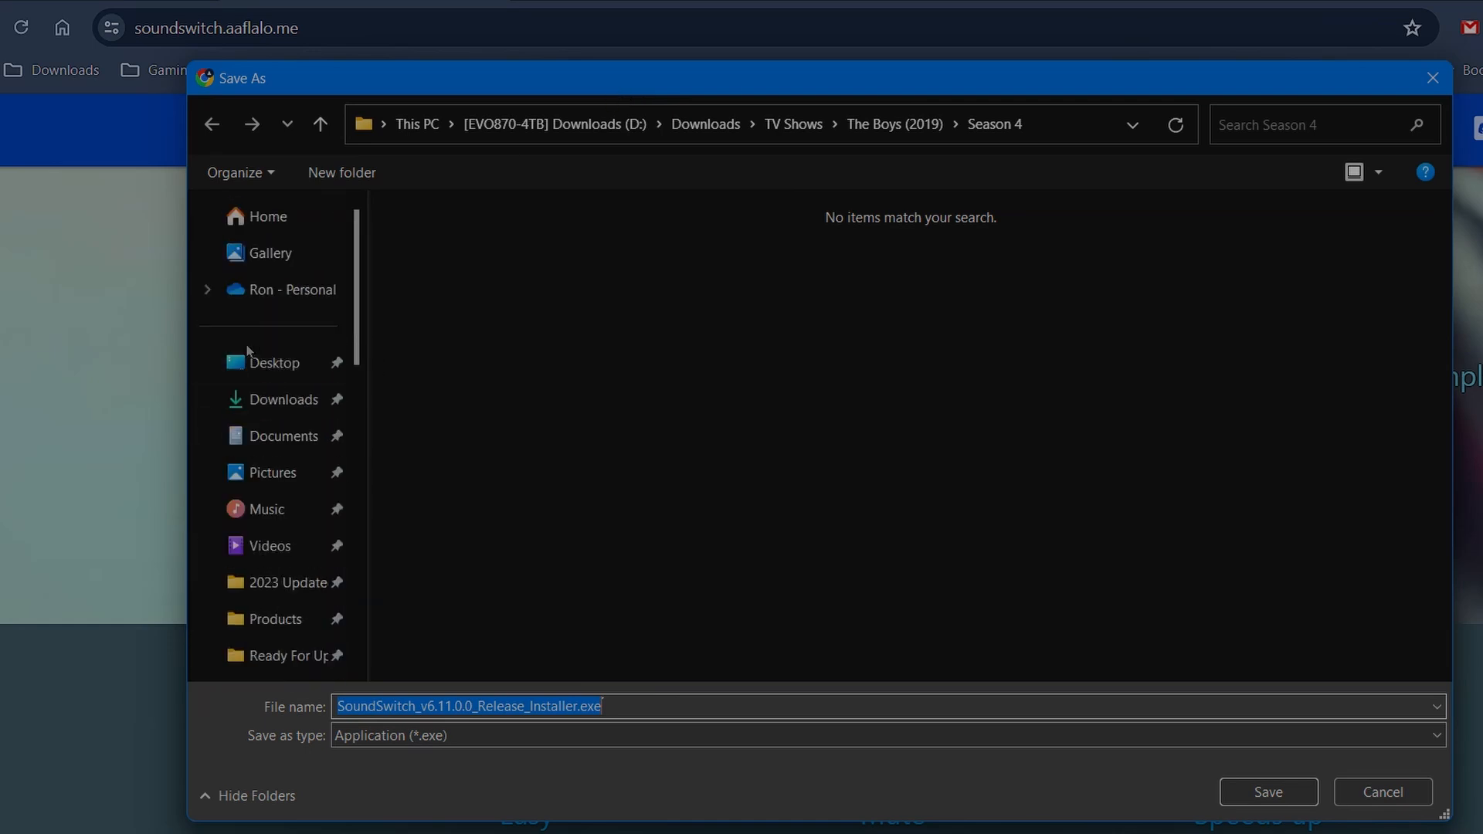
{"action": "left_click", "coordinate": [270, 401]}
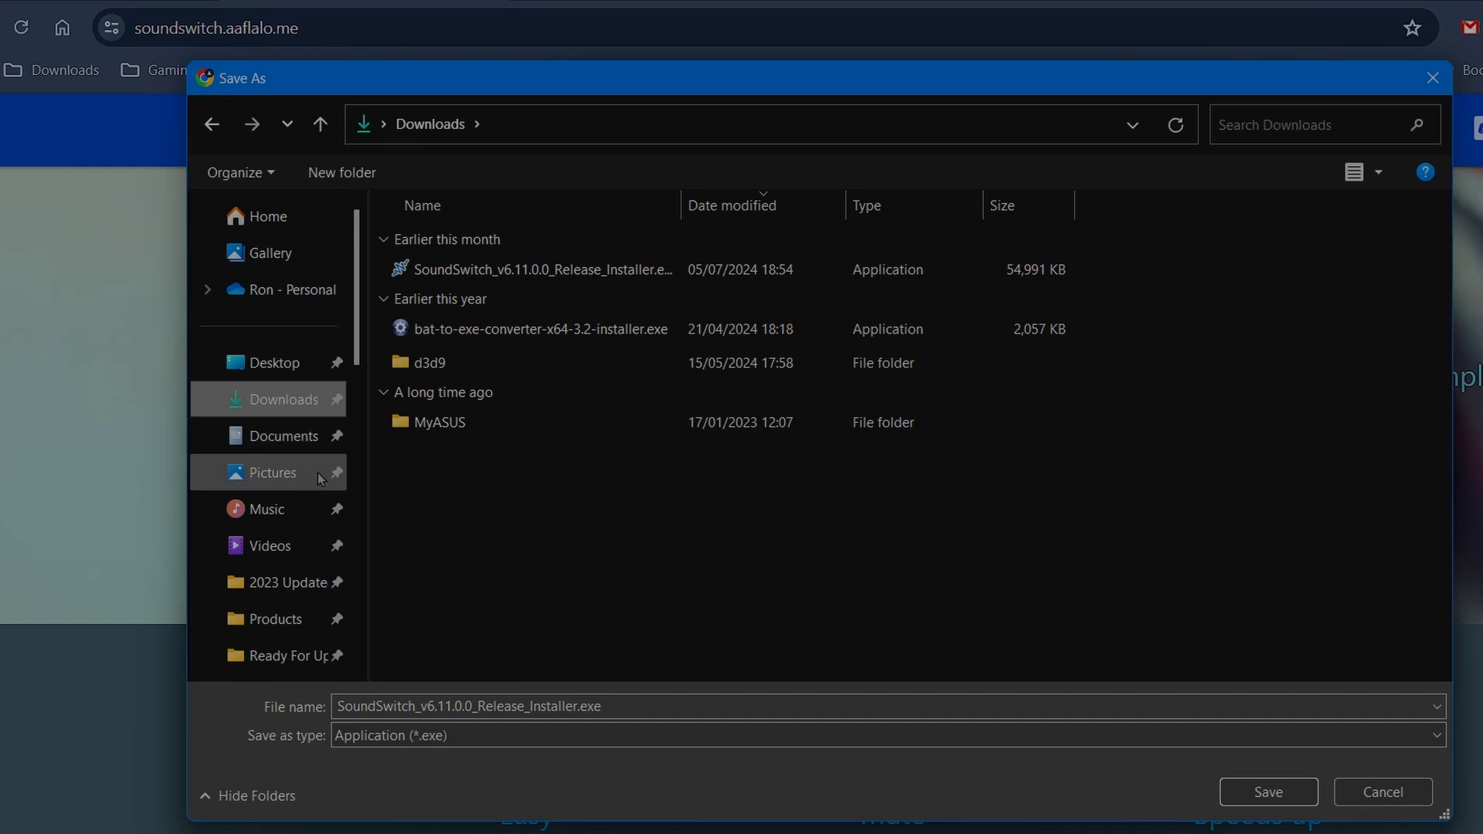
{"action": "left_click", "coordinate": [1287, 793]}
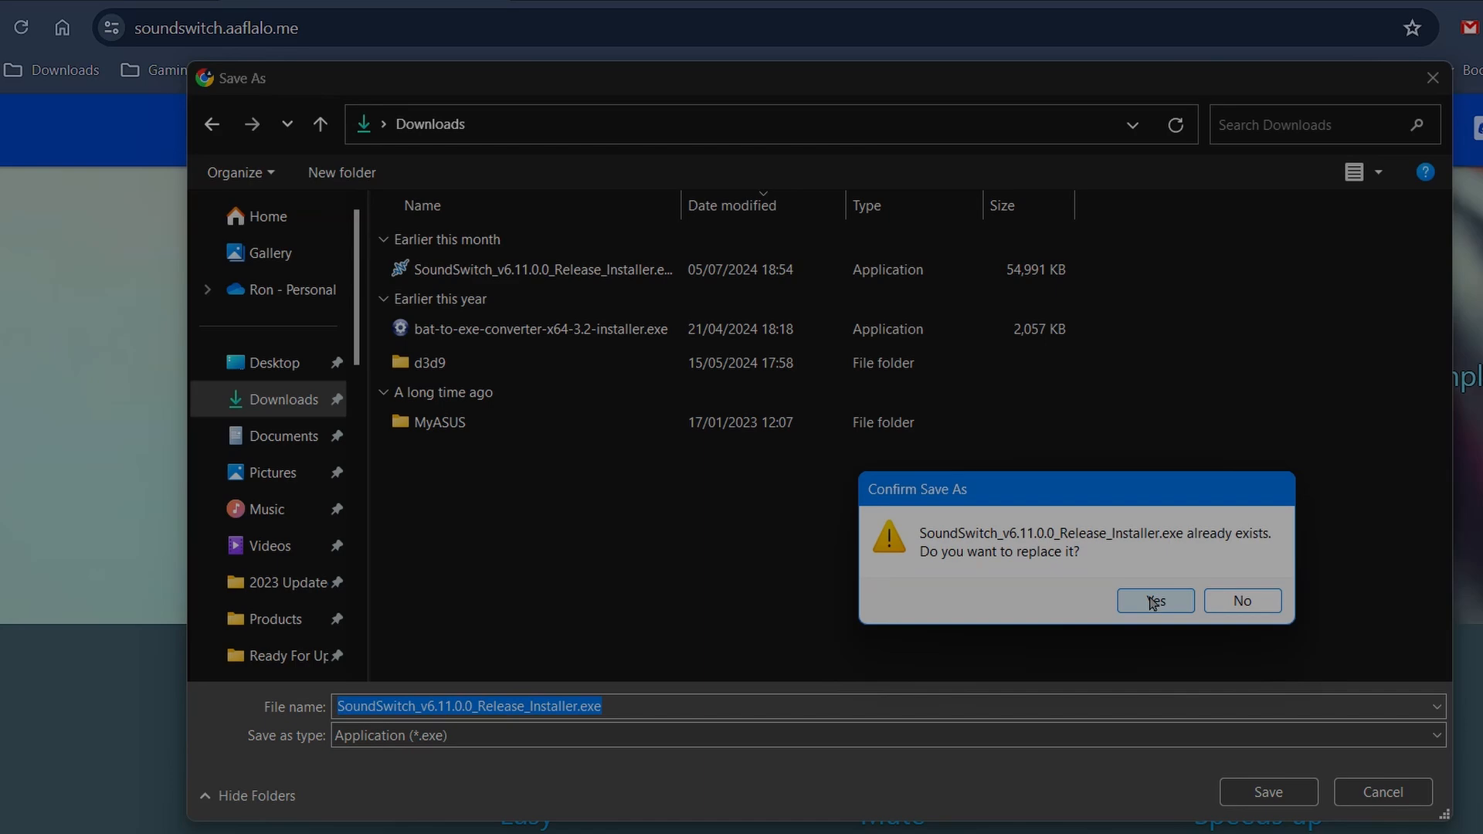
{"action": "left_click", "coordinate": [1153, 602]}
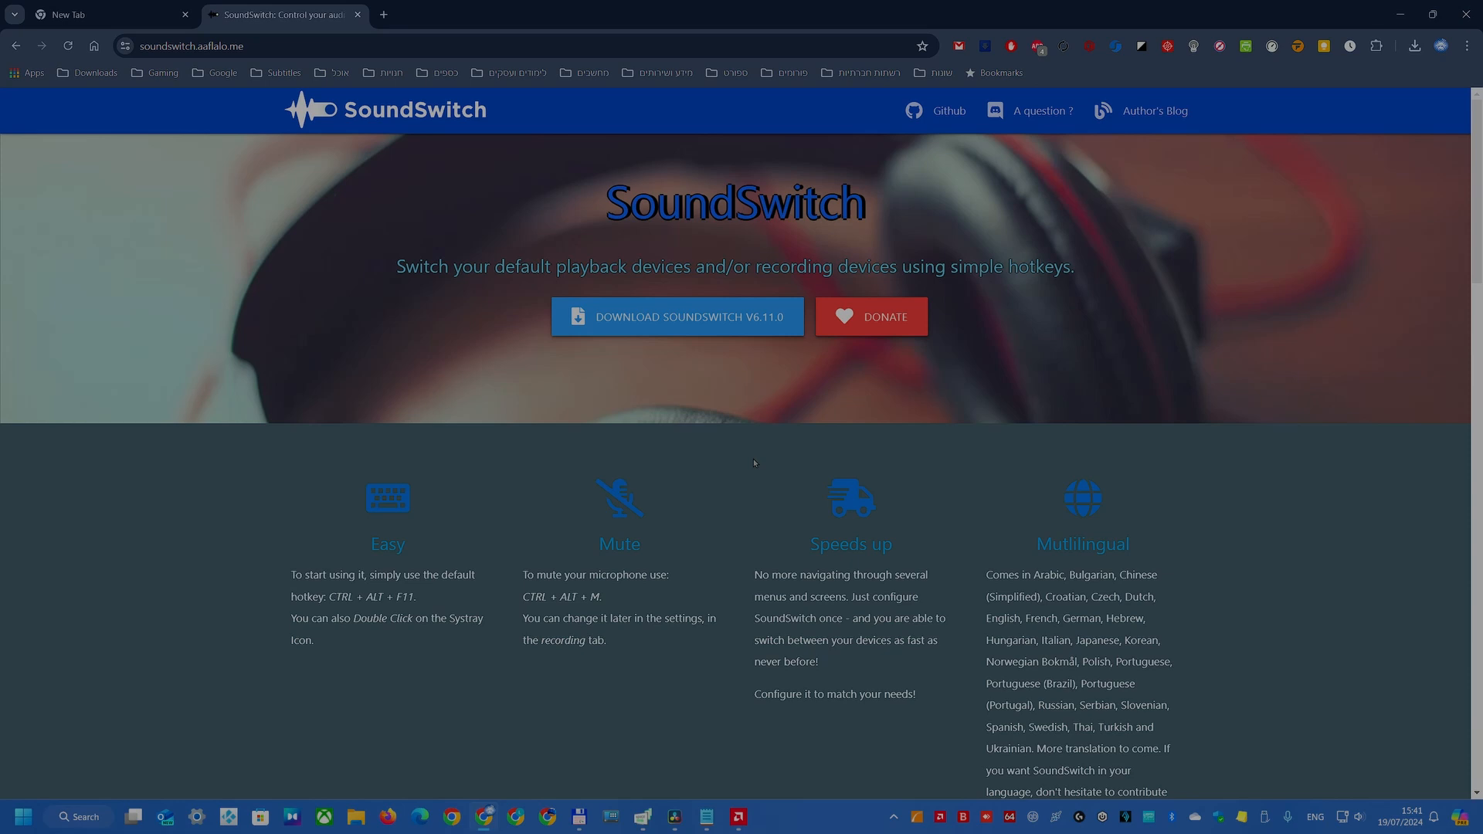
Run the downloaded SoundSwitch installer, allow it to make changes to the device and accept English as the setup language
{"action": "left_click", "coordinate": [1410, 48]}
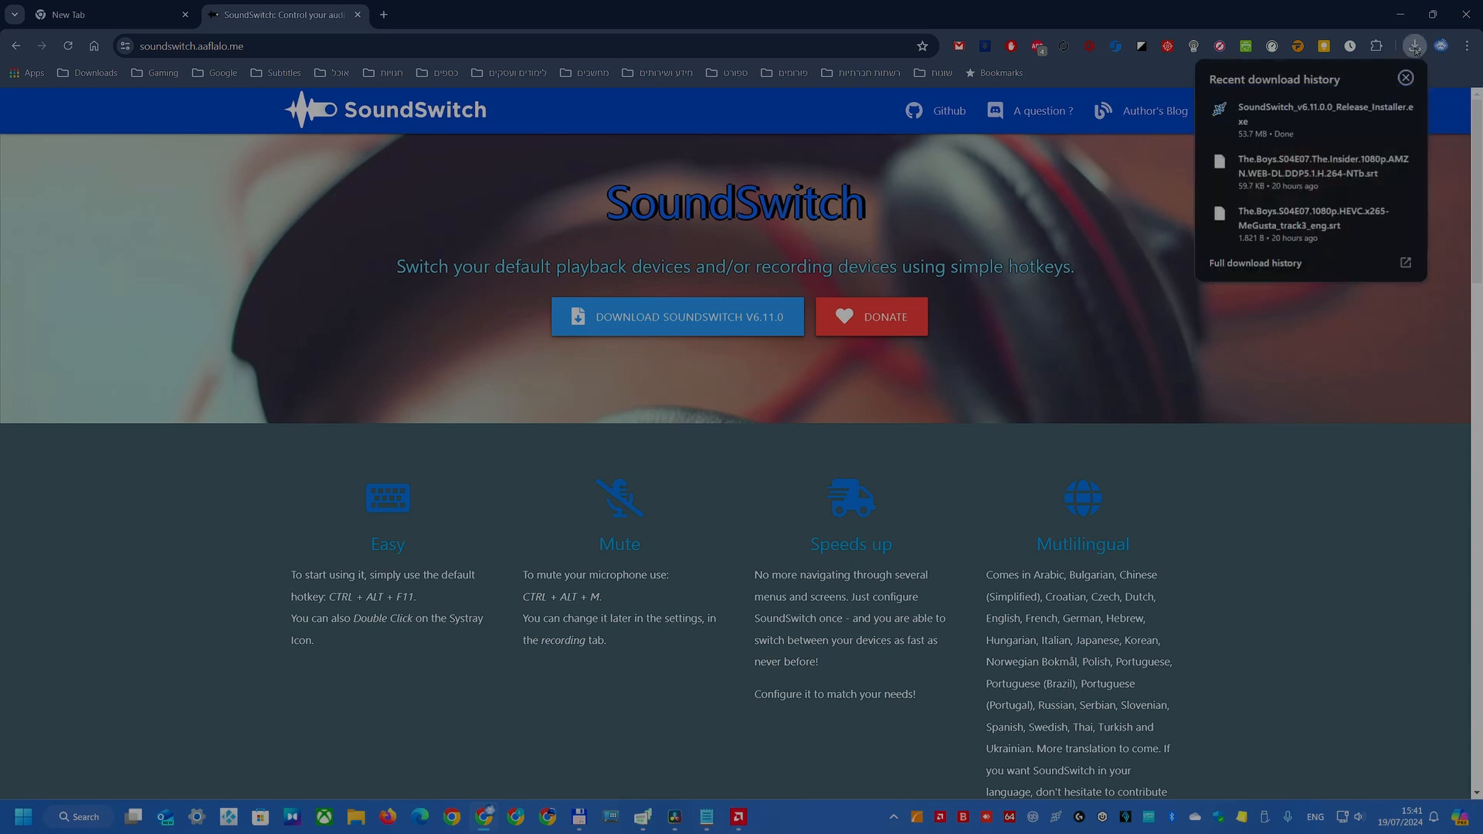
{"action": "left_click", "coordinate": [1323, 112]}
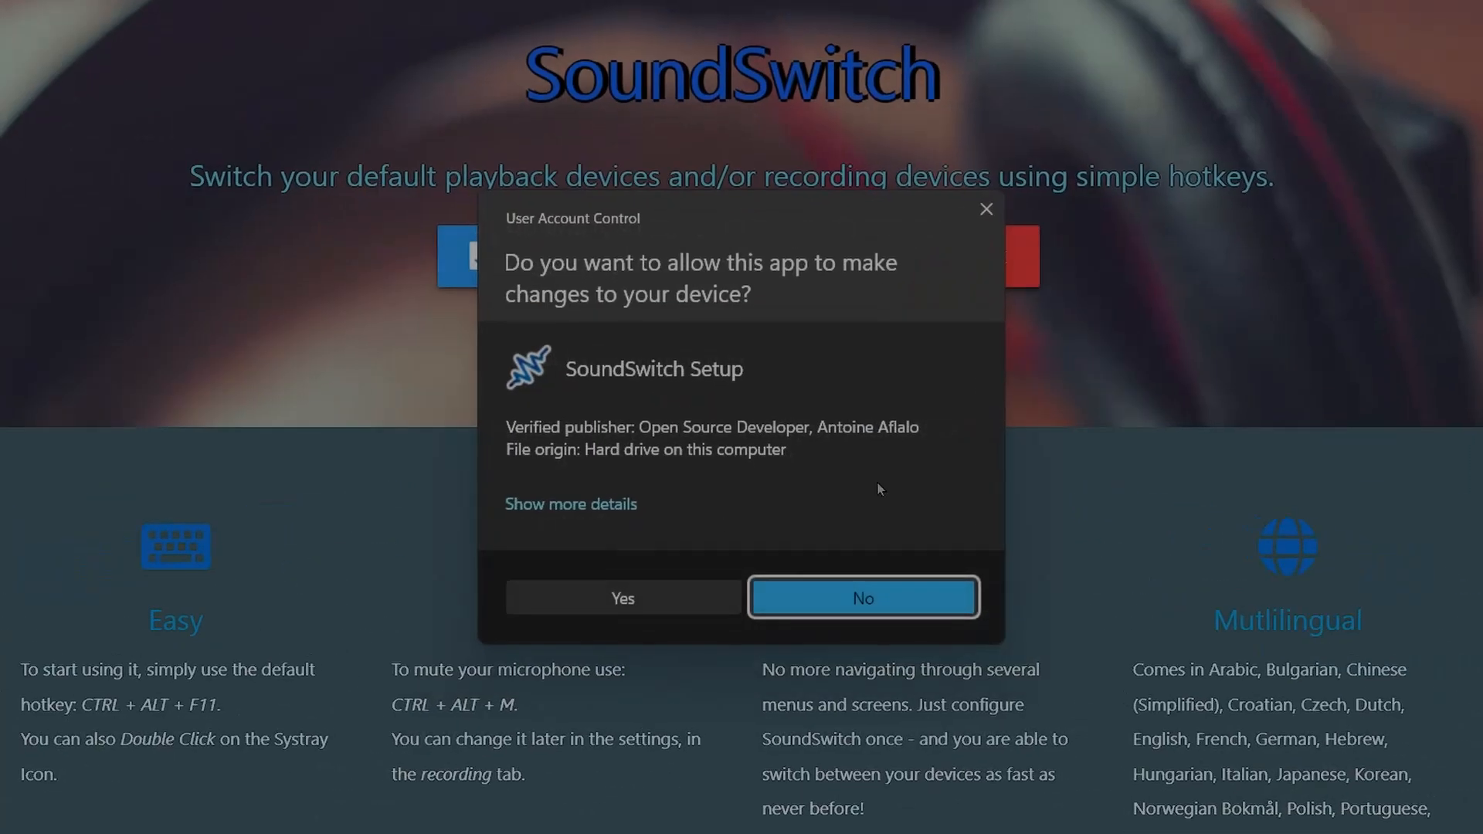
{"action": "left_click", "coordinate": [622, 599]}
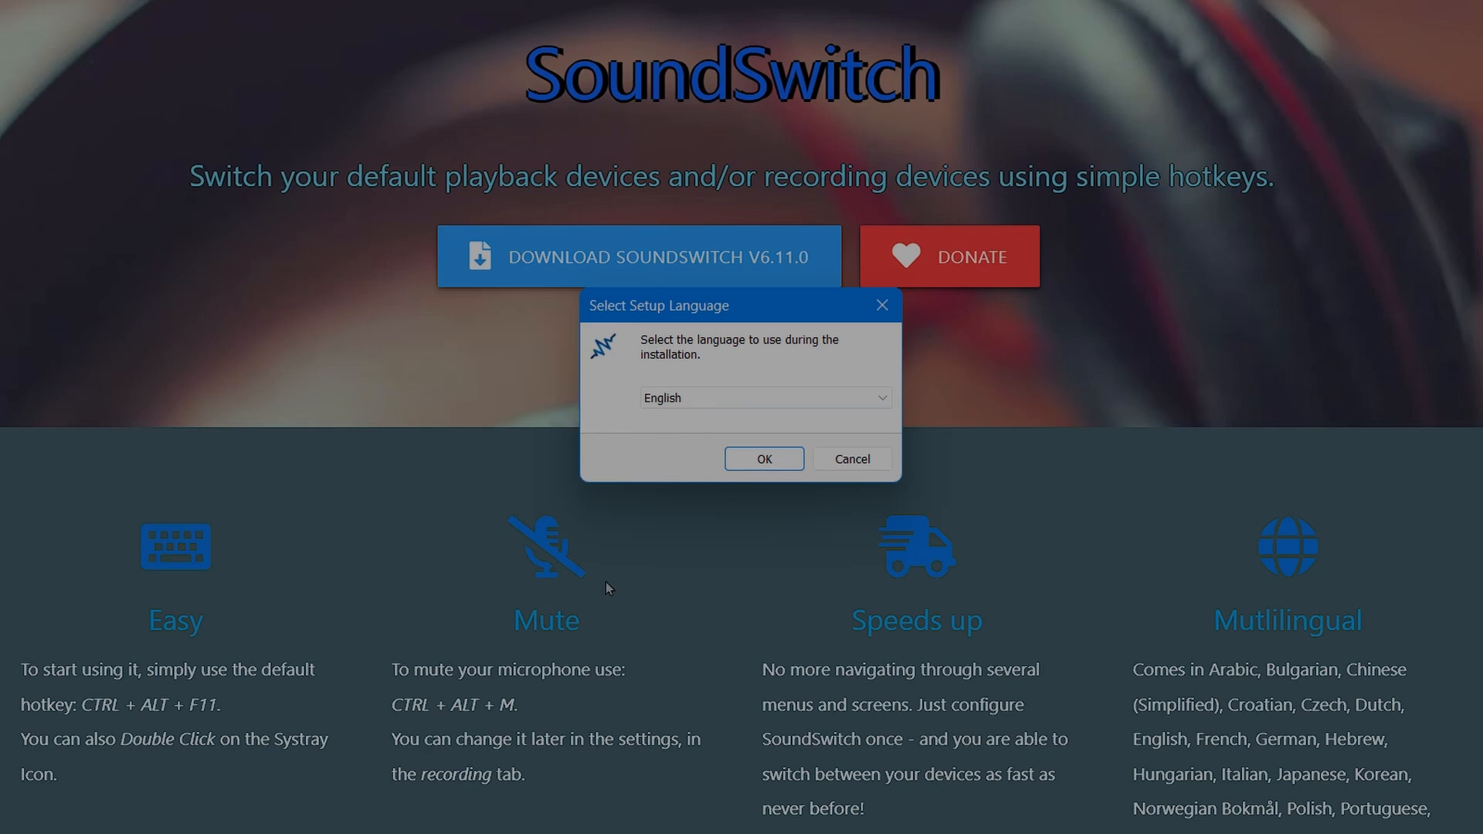
{"action": "left_click", "coordinate": [757, 461]}
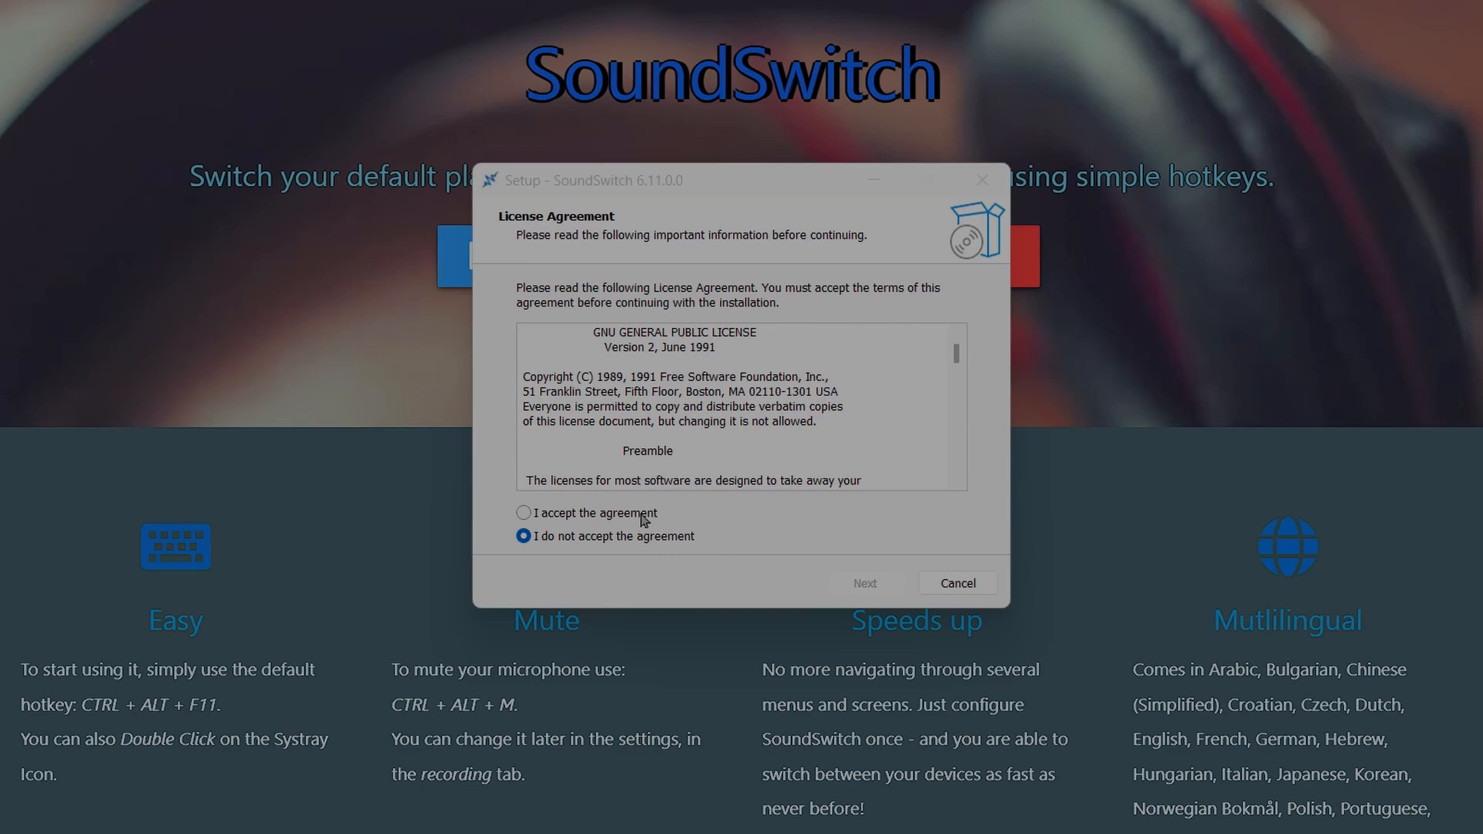
Accept the license agreement and install SoundSwitch with a desktop shortcut, letting setup automatically close the running application
{"action": "left_click", "coordinate": [626, 514]}
{"action": "left_click", "coordinate": [869, 585]}
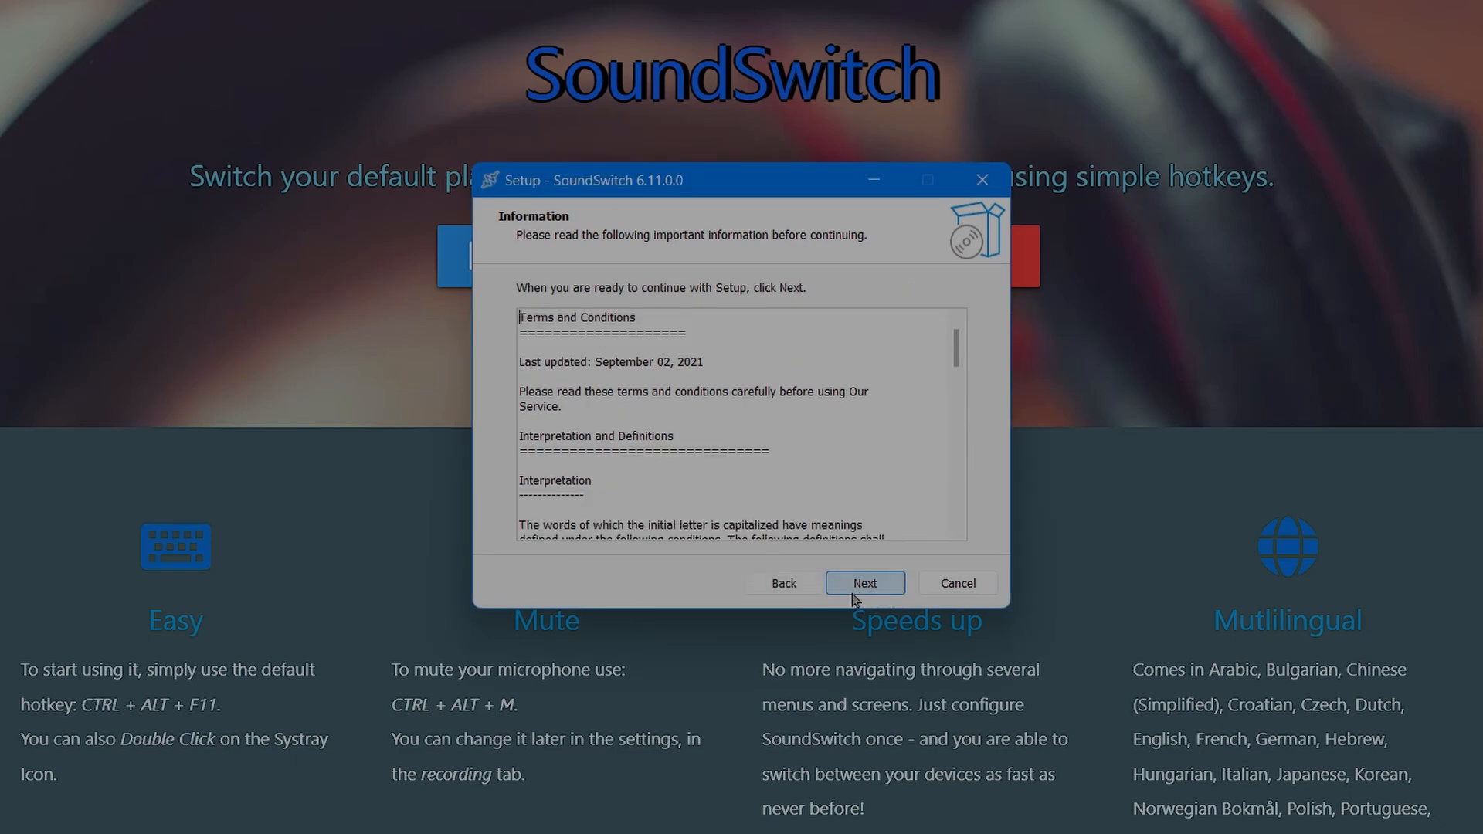
{"action": "left_click", "coordinate": [870, 584]}
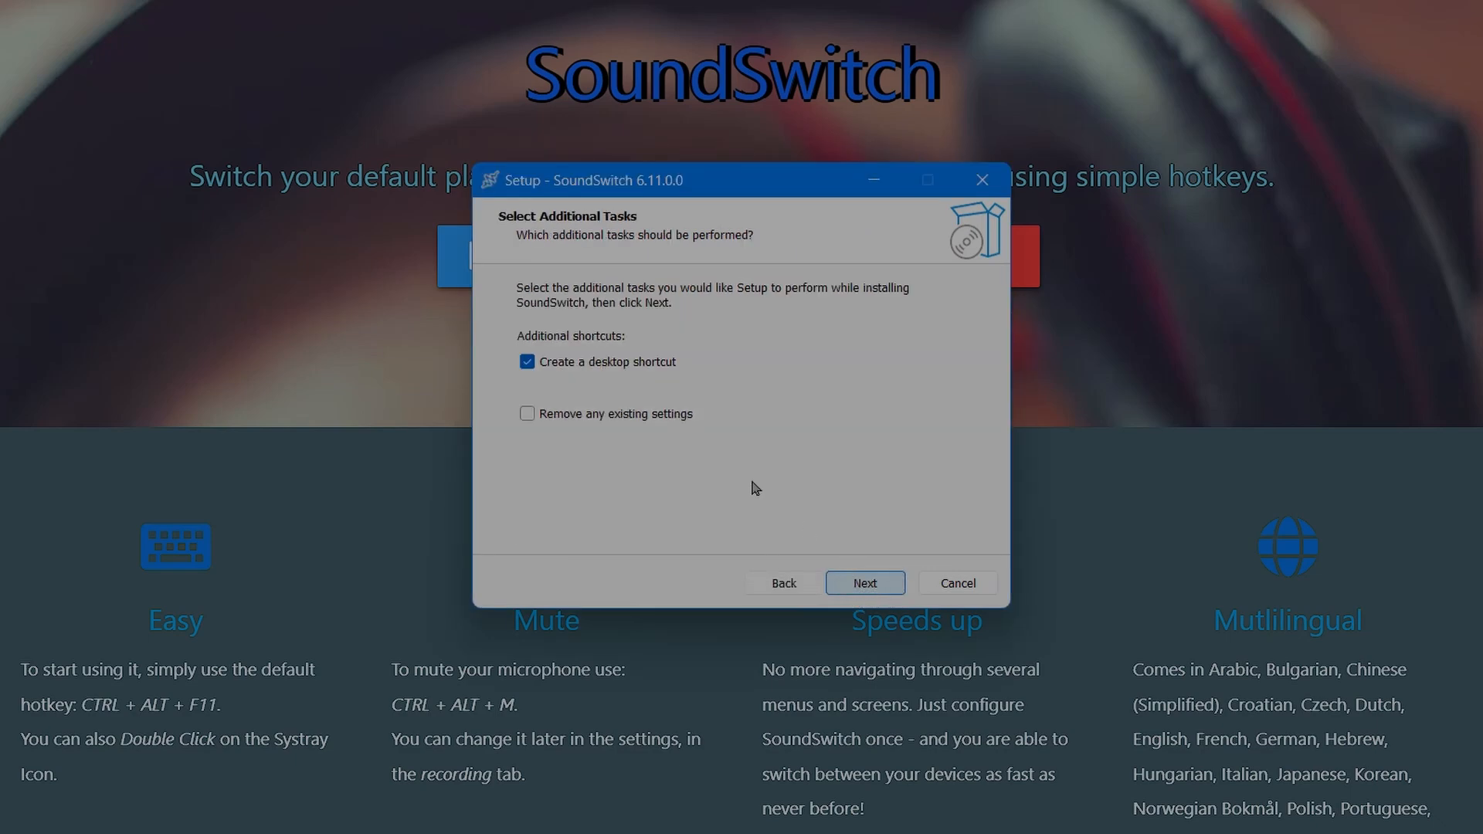
{"action": "left_click", "coordinate": [877, 584]}
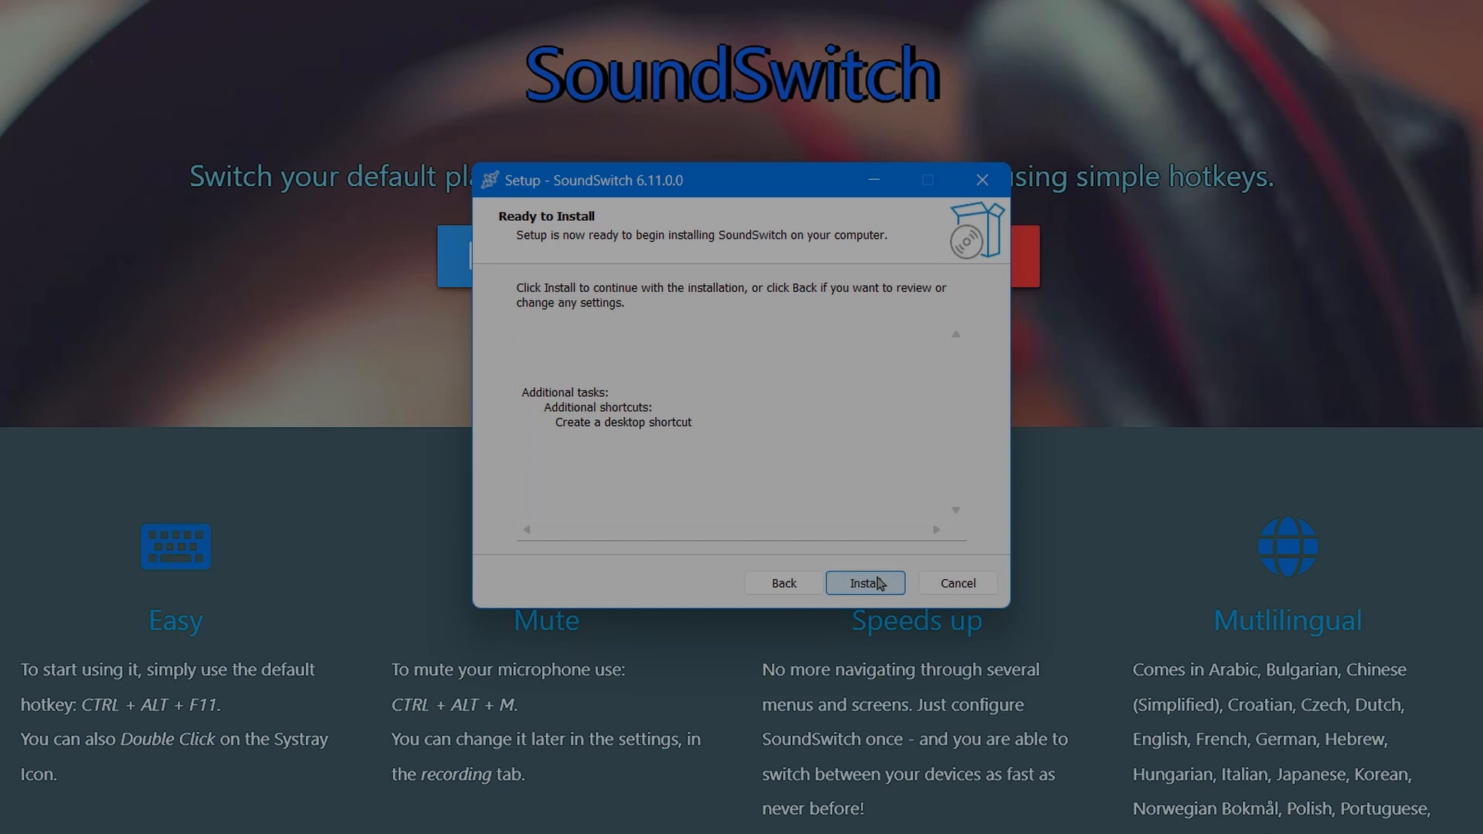
{"action": "left_click", "coordinate": [881, 585]}
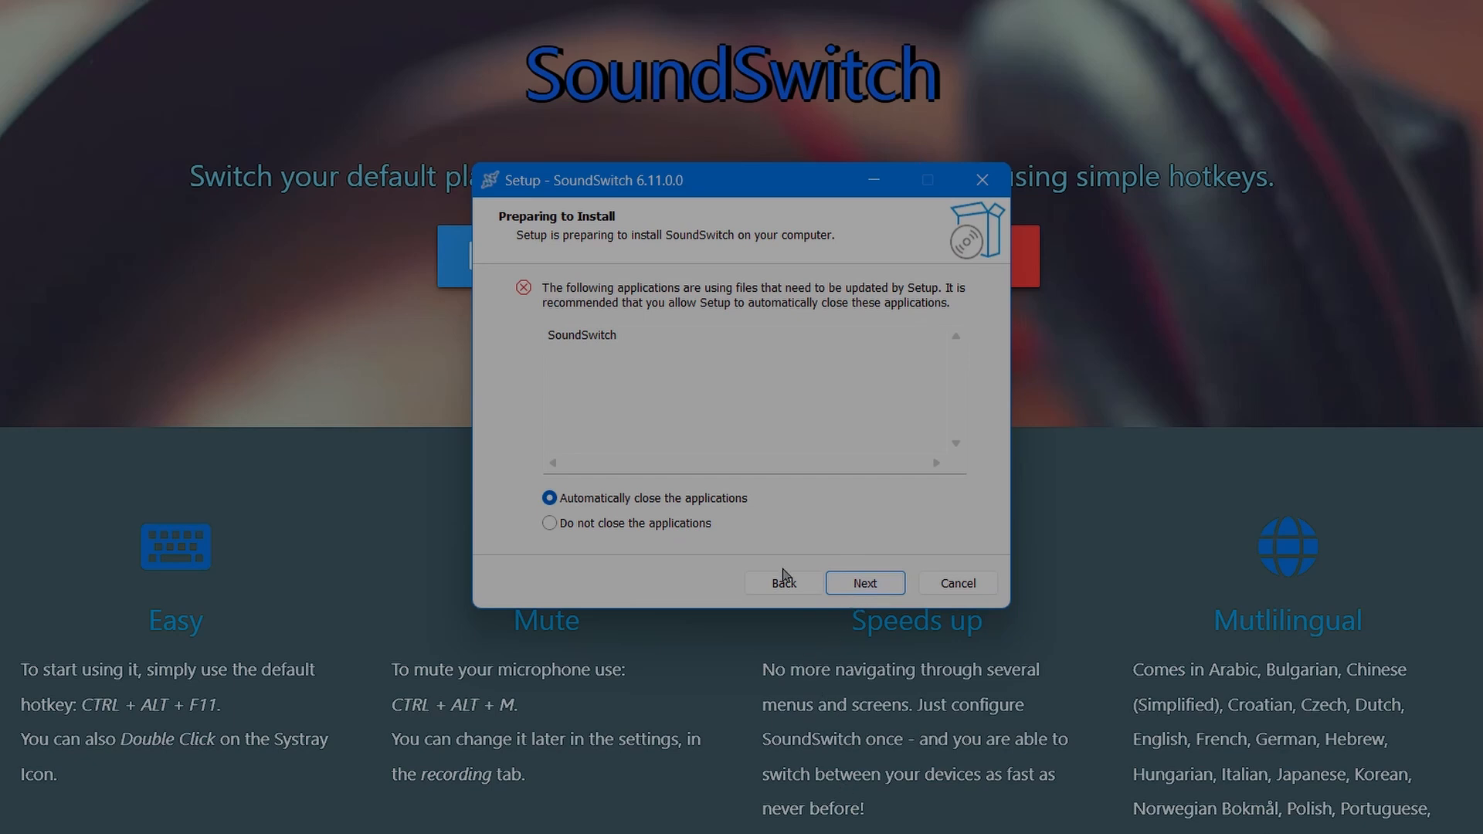
{"action": "left_click", "coordinate": [863, 586]}
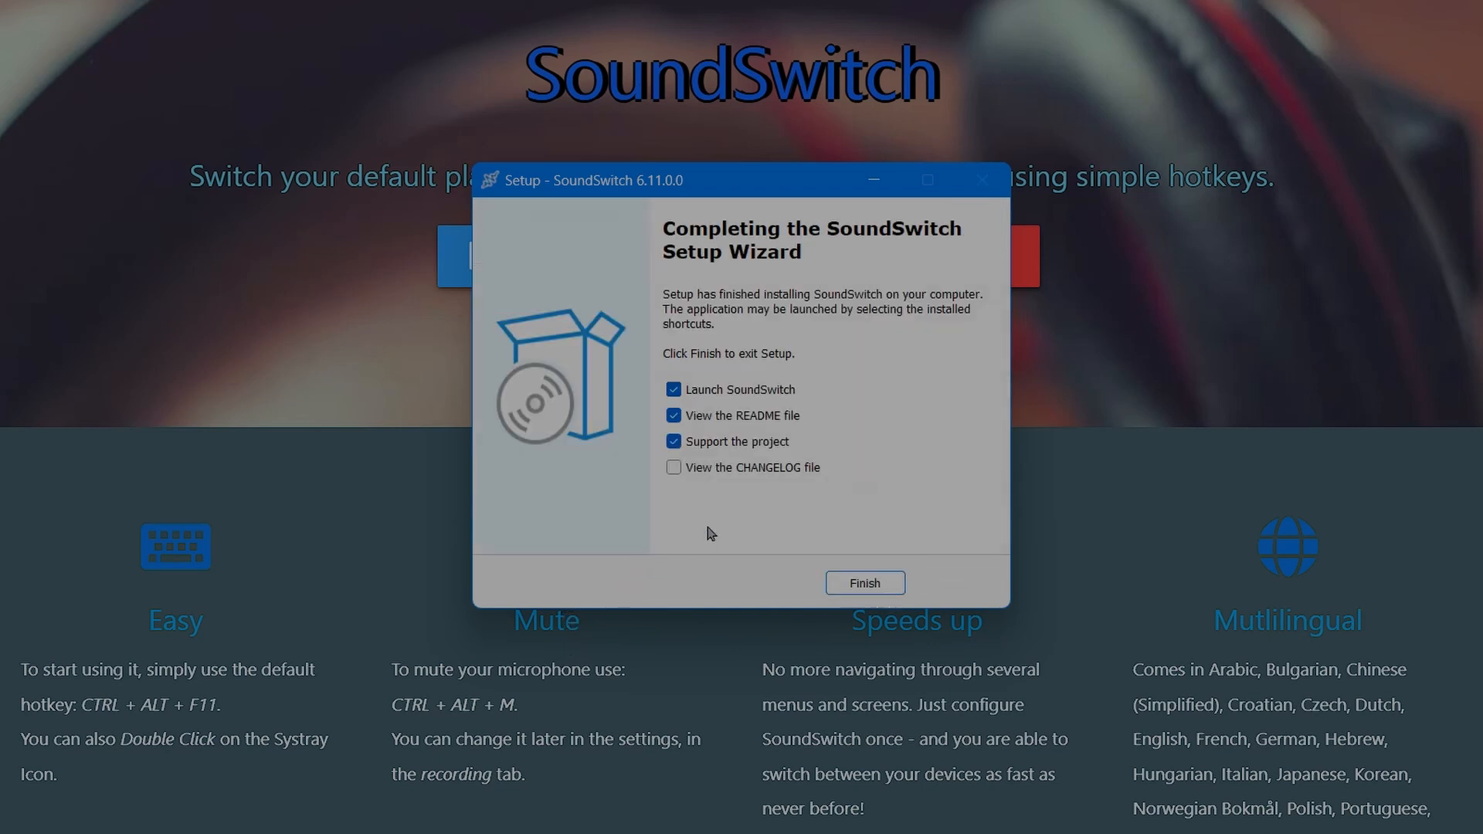
Finish the setup with launching SoundSwitch, viewing the README file and supporting the project all switched off
{"action": "left_click", "coordinate": [697, 392]}
{"action": "left_click", "coordinate": [688, 417]}
{"action": "left_click", "coordinate": [694, 443]}
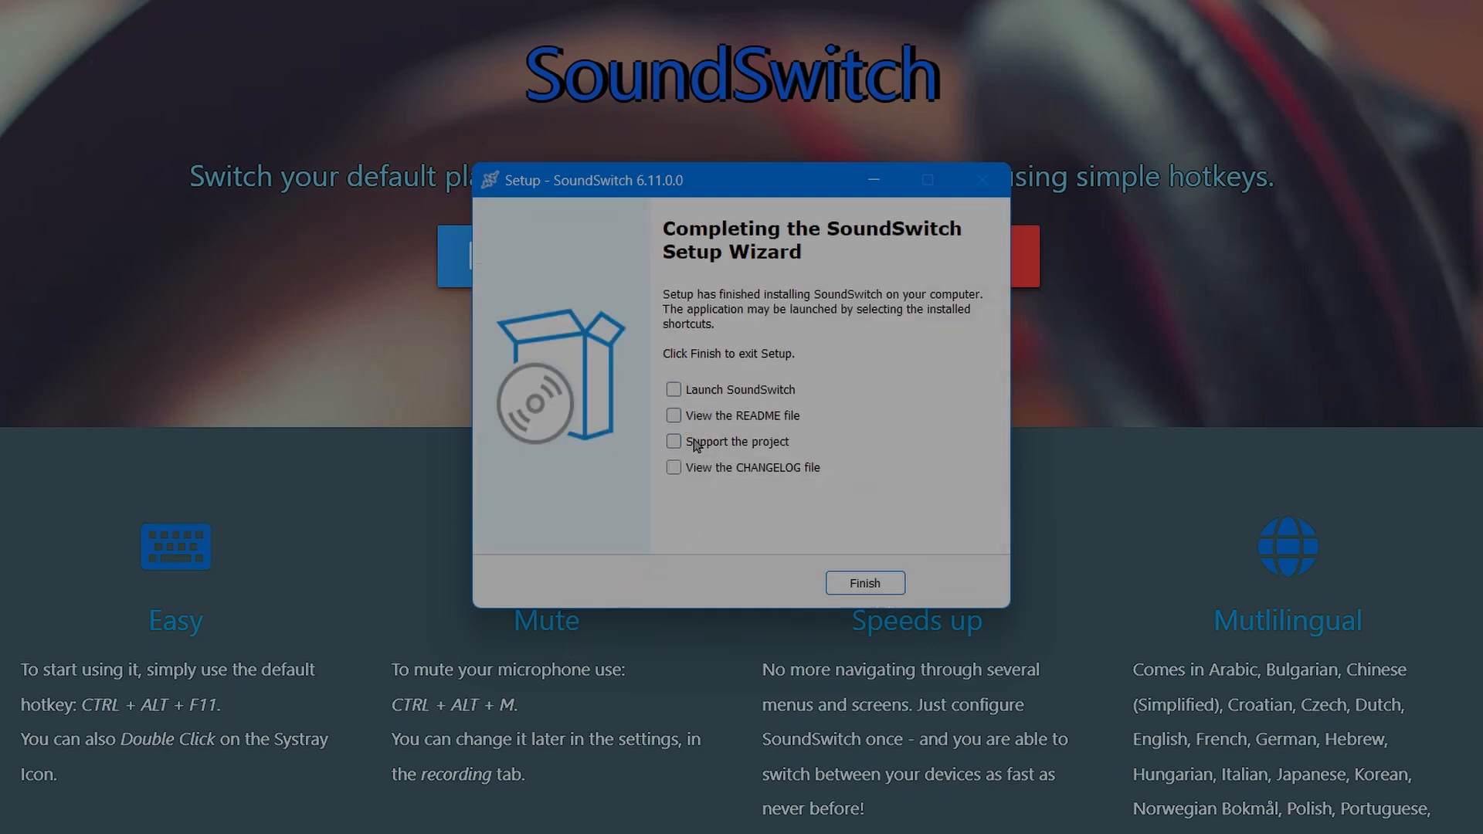
{"action": "left_click", "coordinate": [861, 587]}
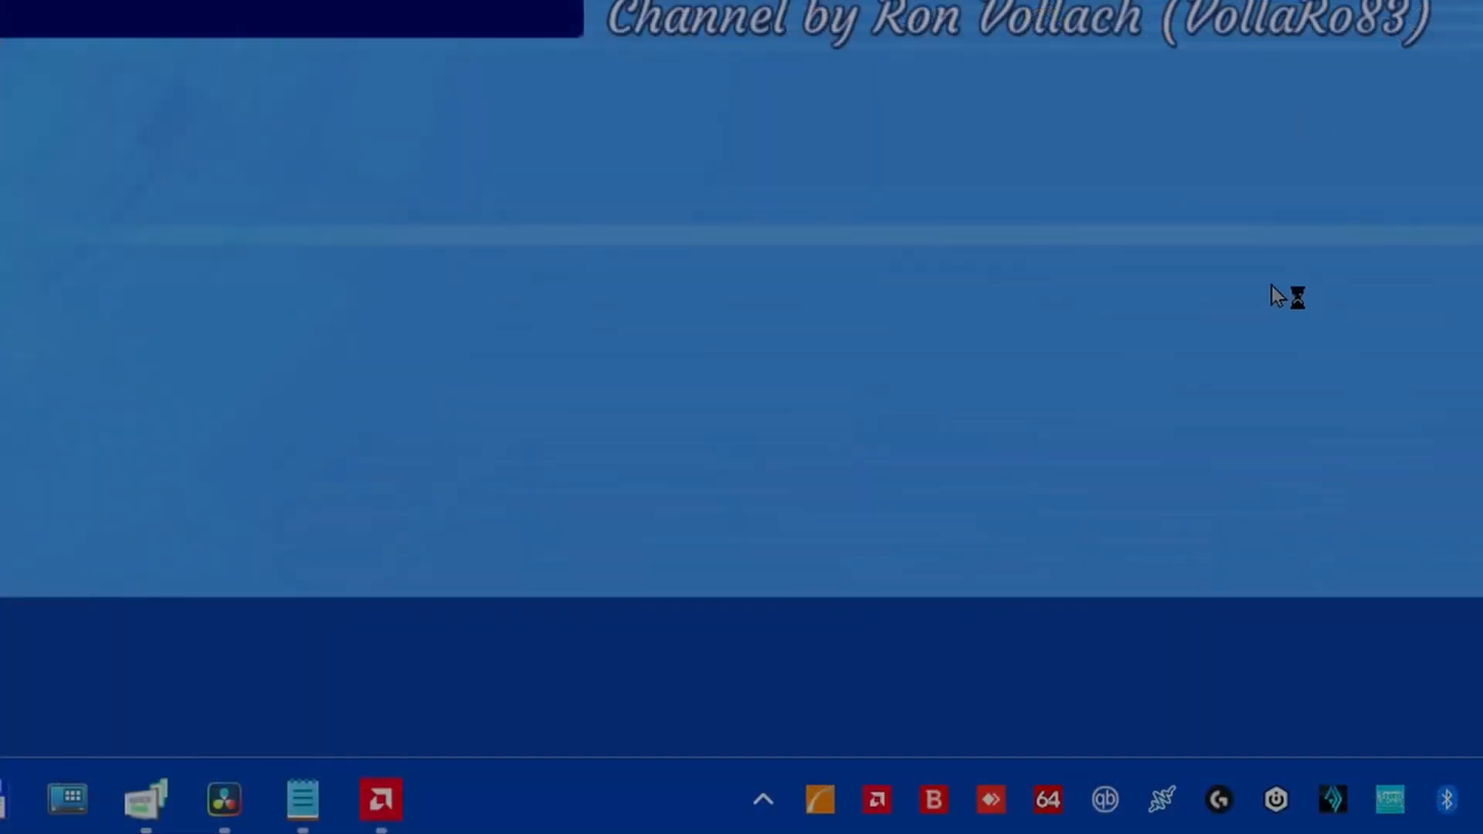
Open the SoundSwitch settings and review the playback devices, recording devices and profiles
{"action": "mouse_move", "coordinate": [1176, 817]}
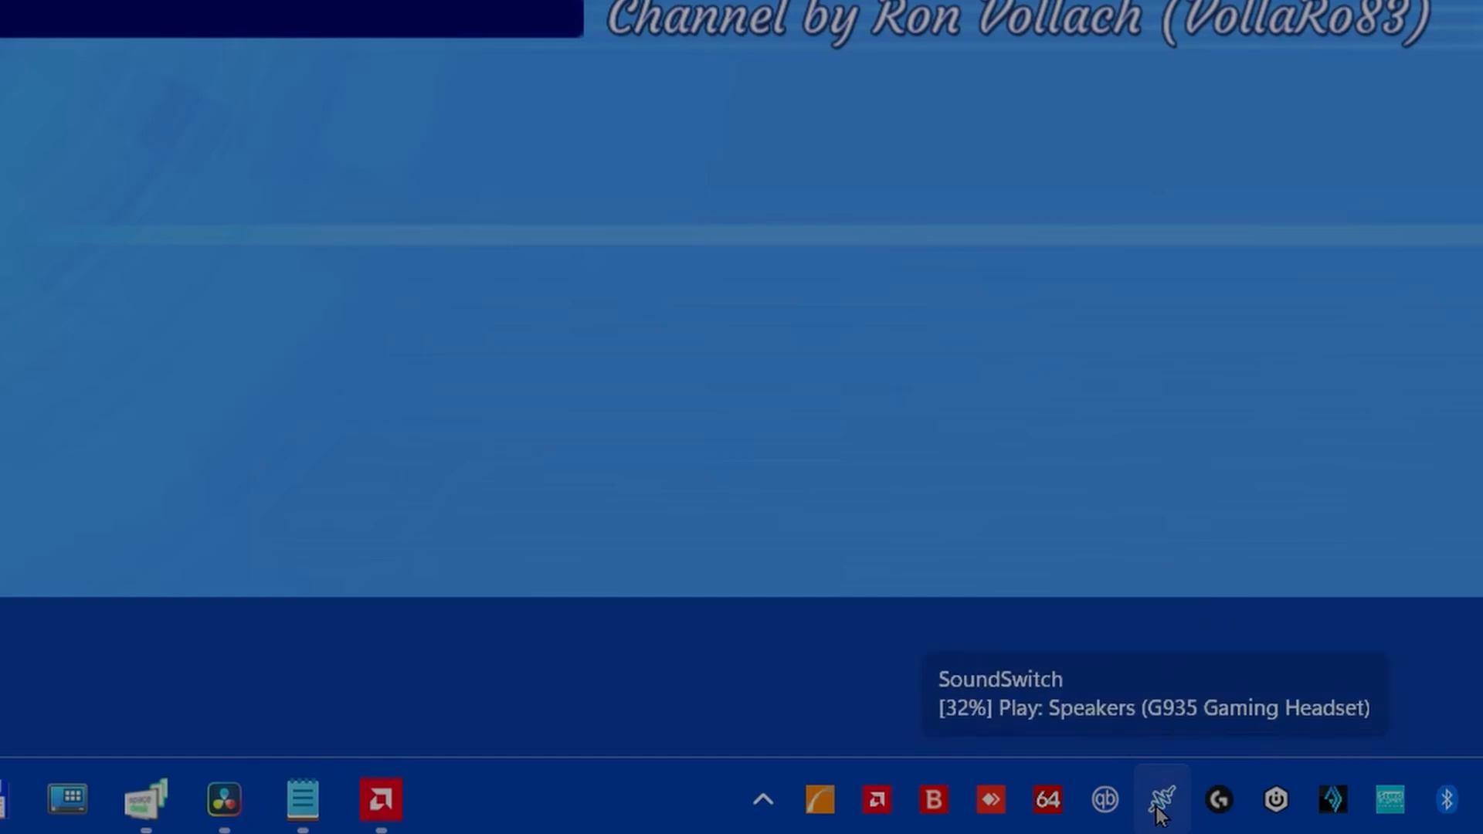
{"action": "right_click", "coordinate": [1159, 815]}
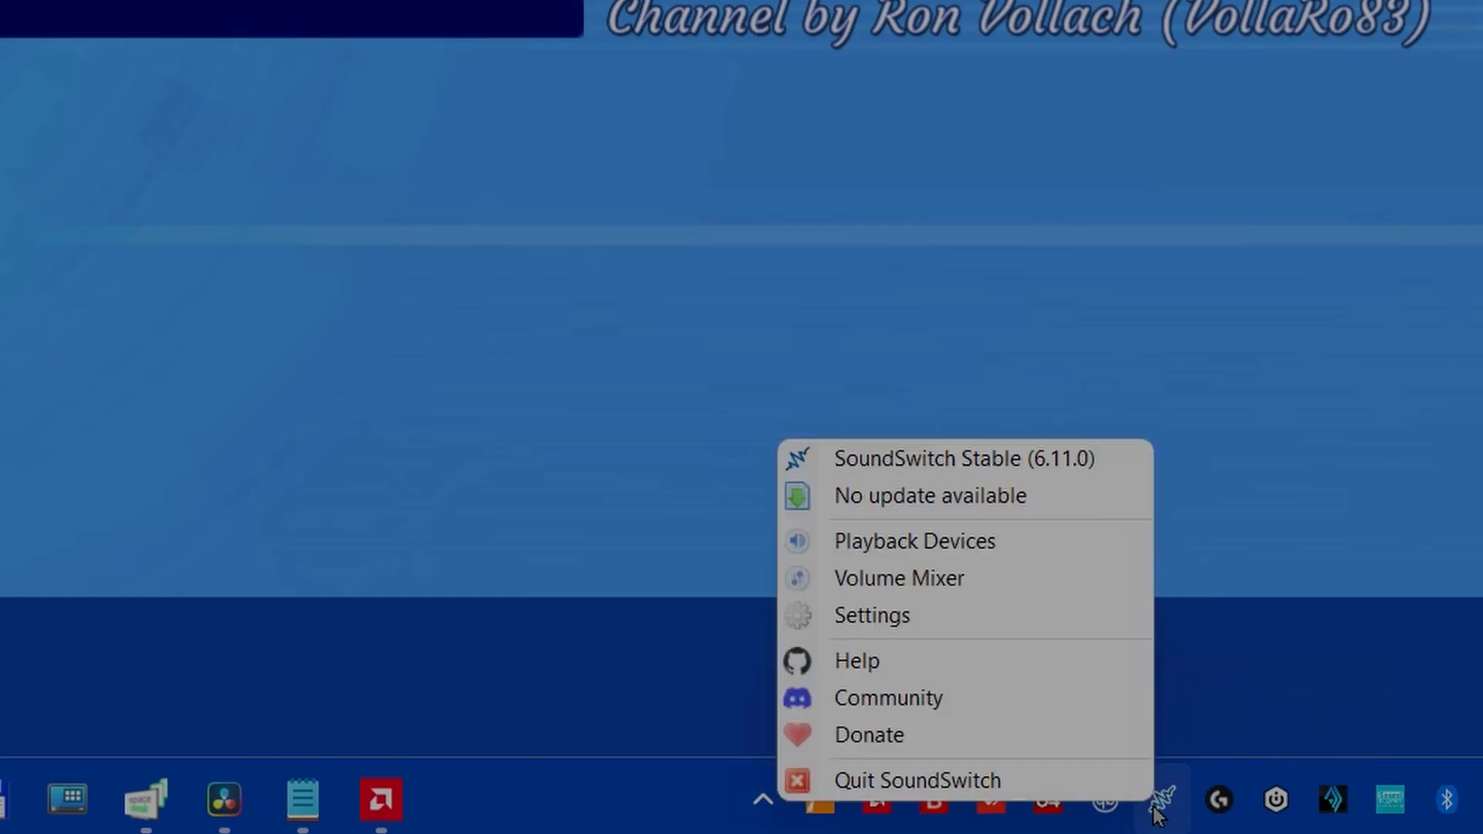
{"action": "left_click", "coordinate": [922, 625]}
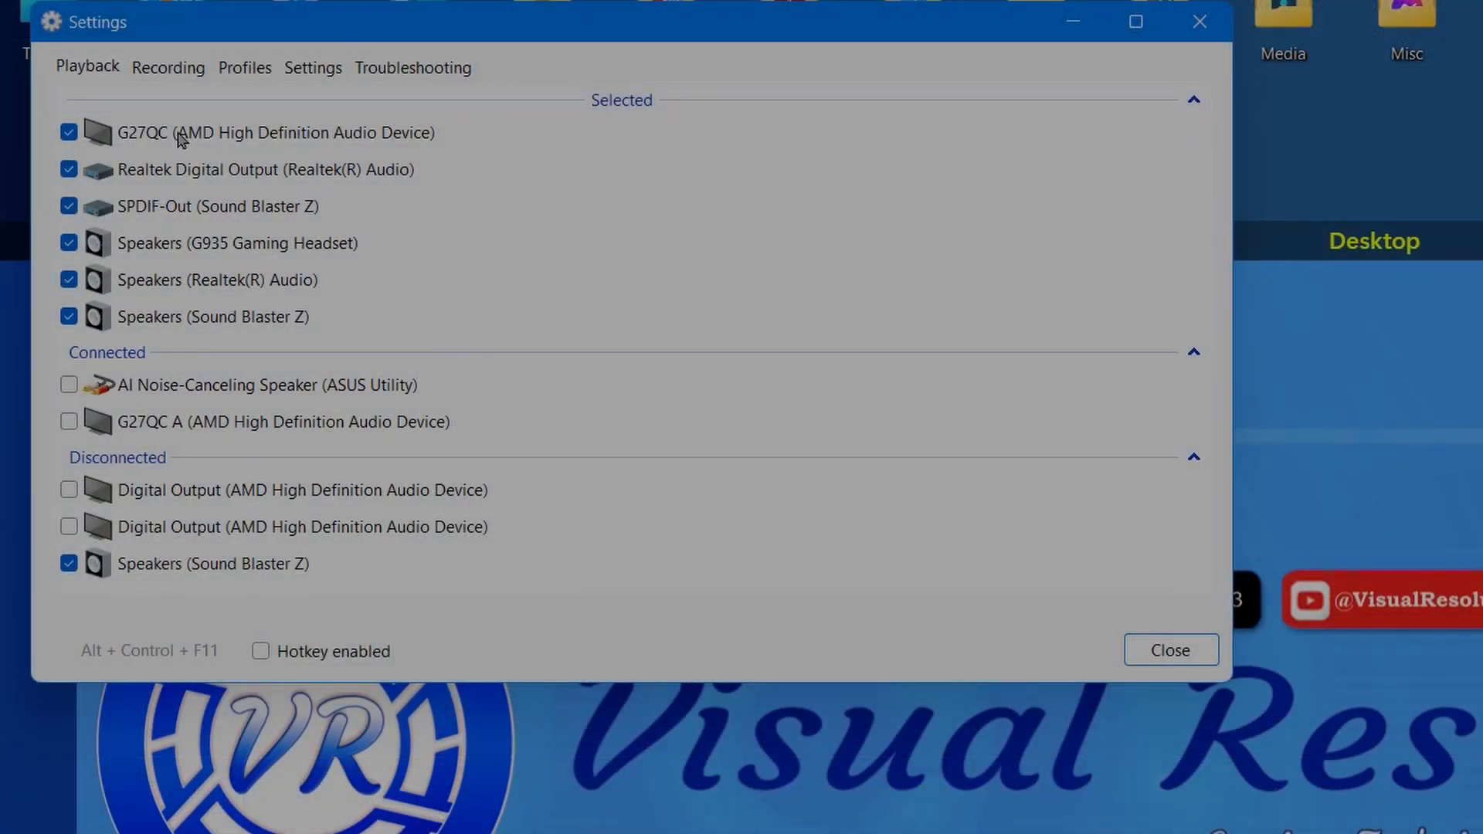
{"action": "left_click", "coordinate": [175, 72]}
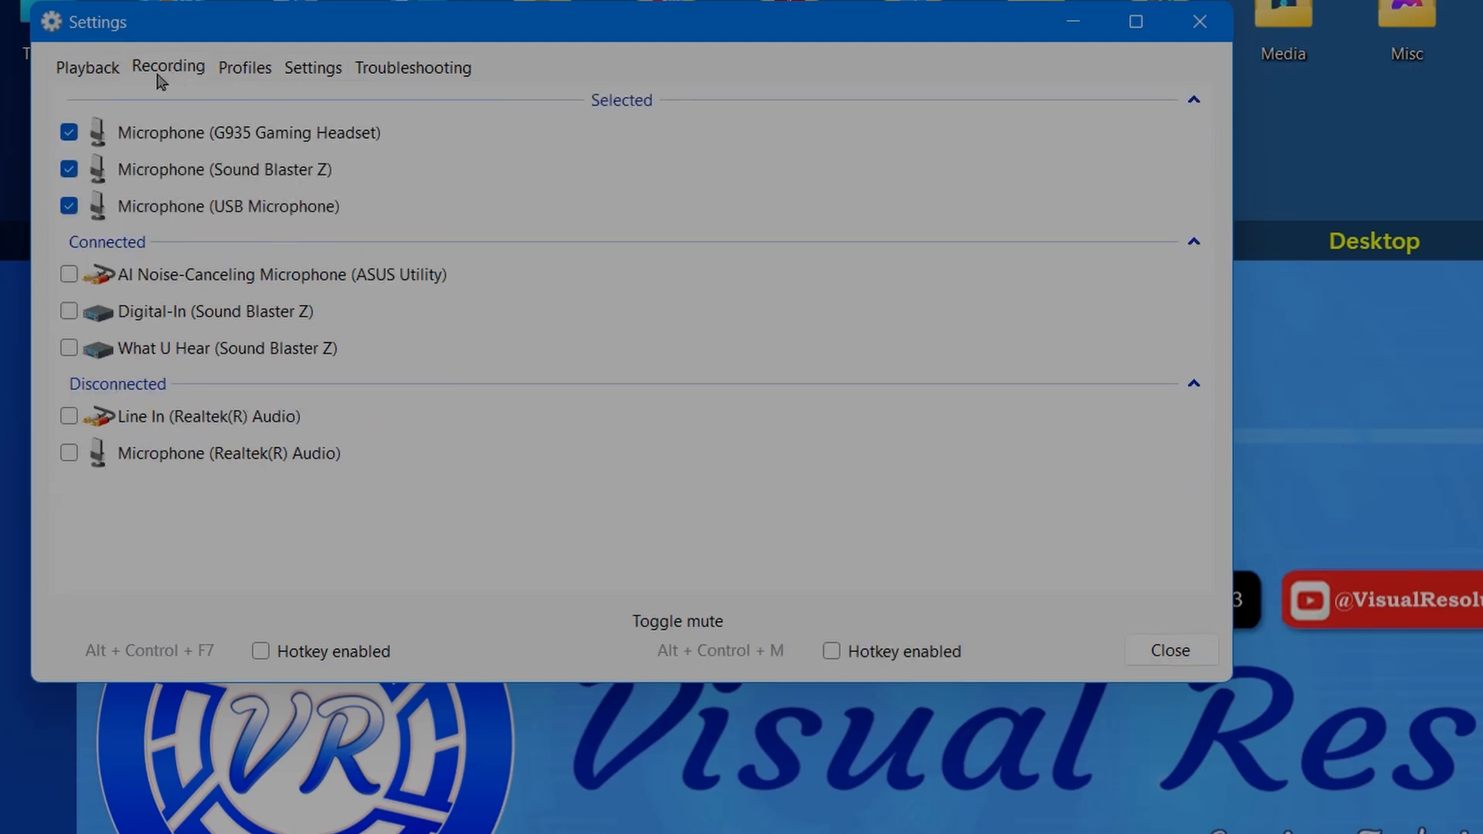
{"action": "left_click", "coordinate": [246, 68]}
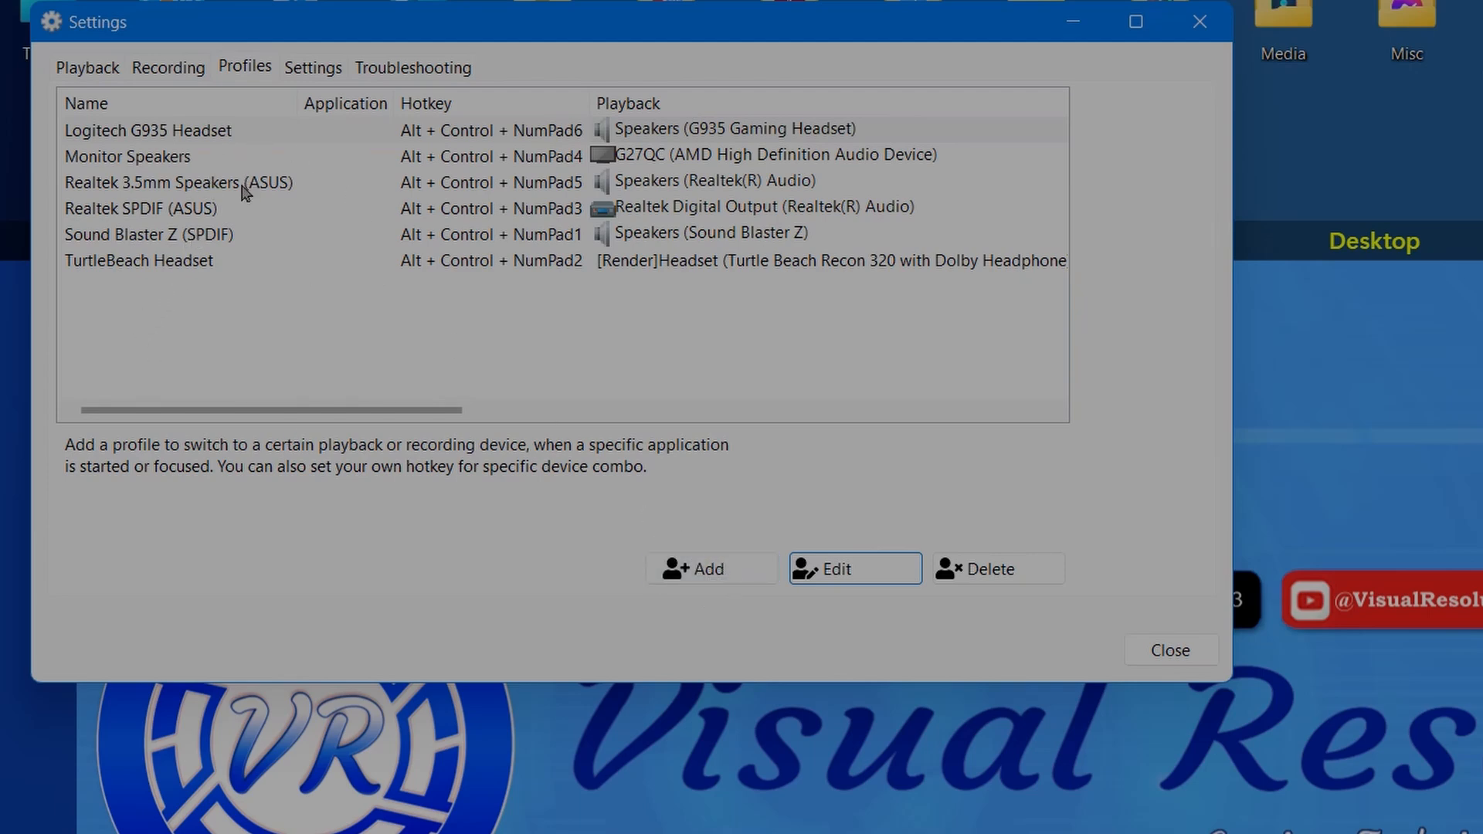
Examine the Sound Blaster Z (SPDIF) profile's name, available triggers and hotkey, and close it without saving
{"action": "left_click", "coordinate": [165, 235]}
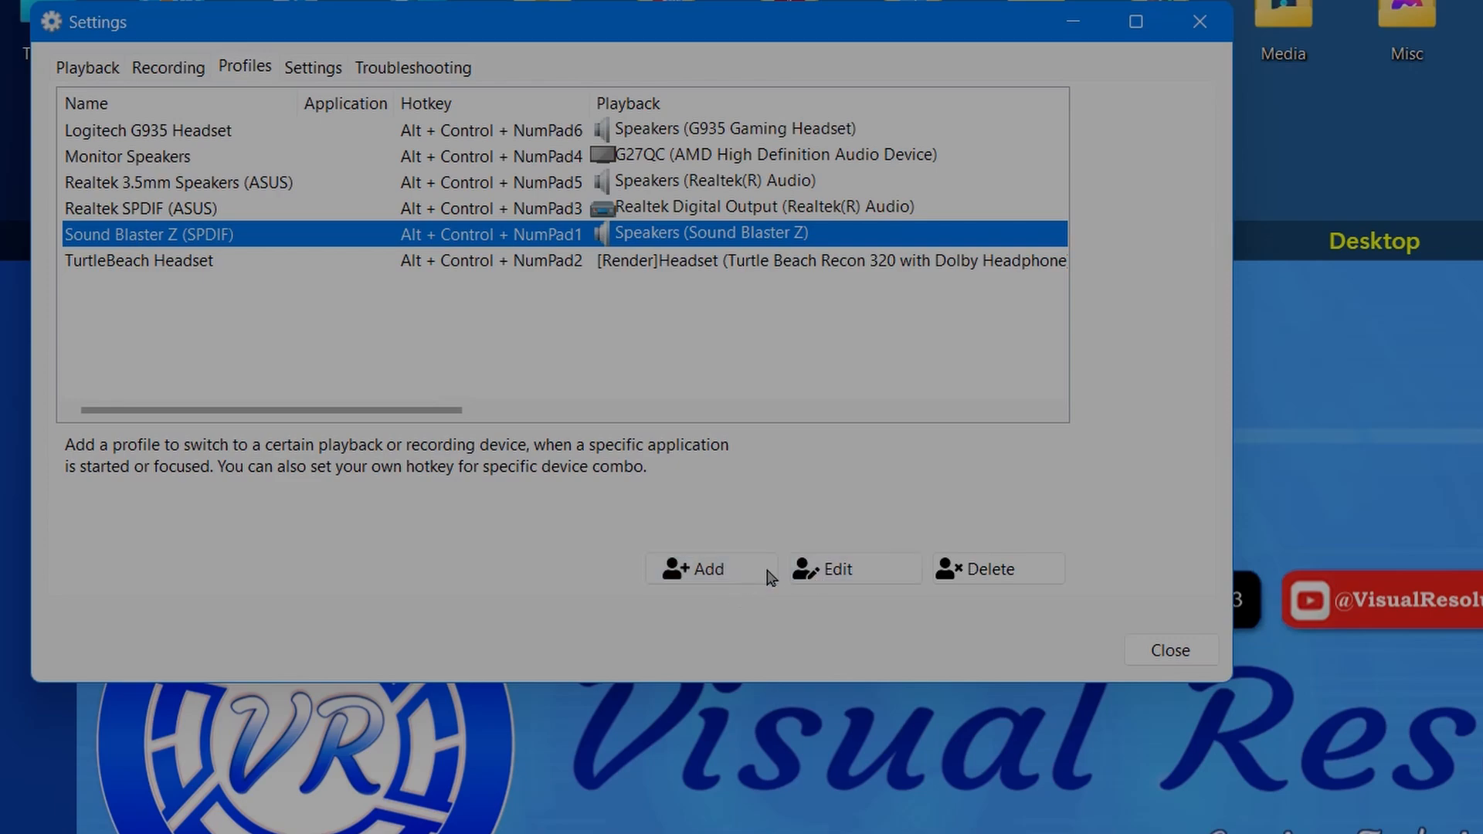
{"action": "left_click", "coordinate": [816, 572]}
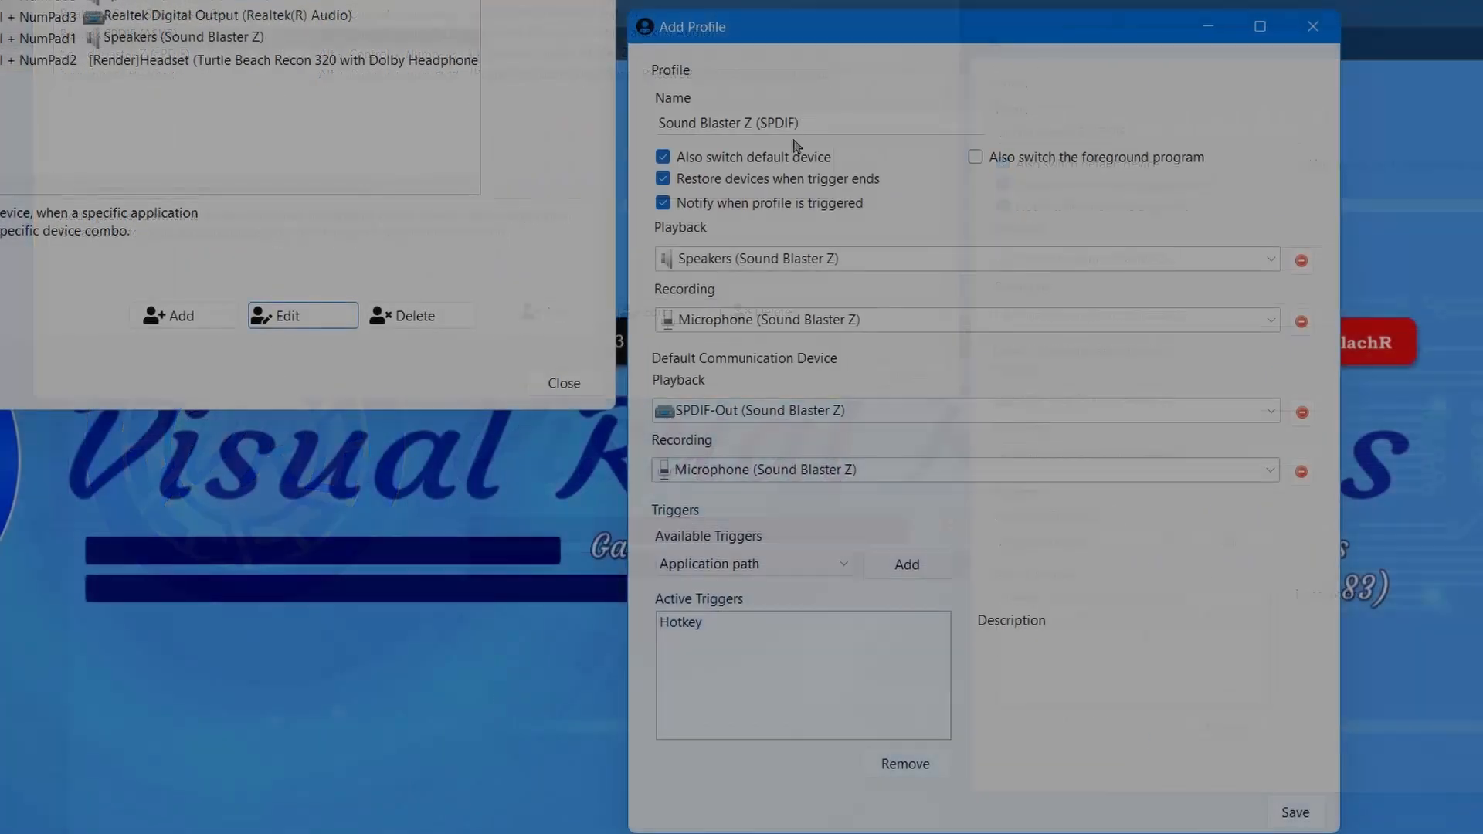
{"action": "left_click_drag", "start_coordinate": [817, 123], "coordinate": [595, 109]}
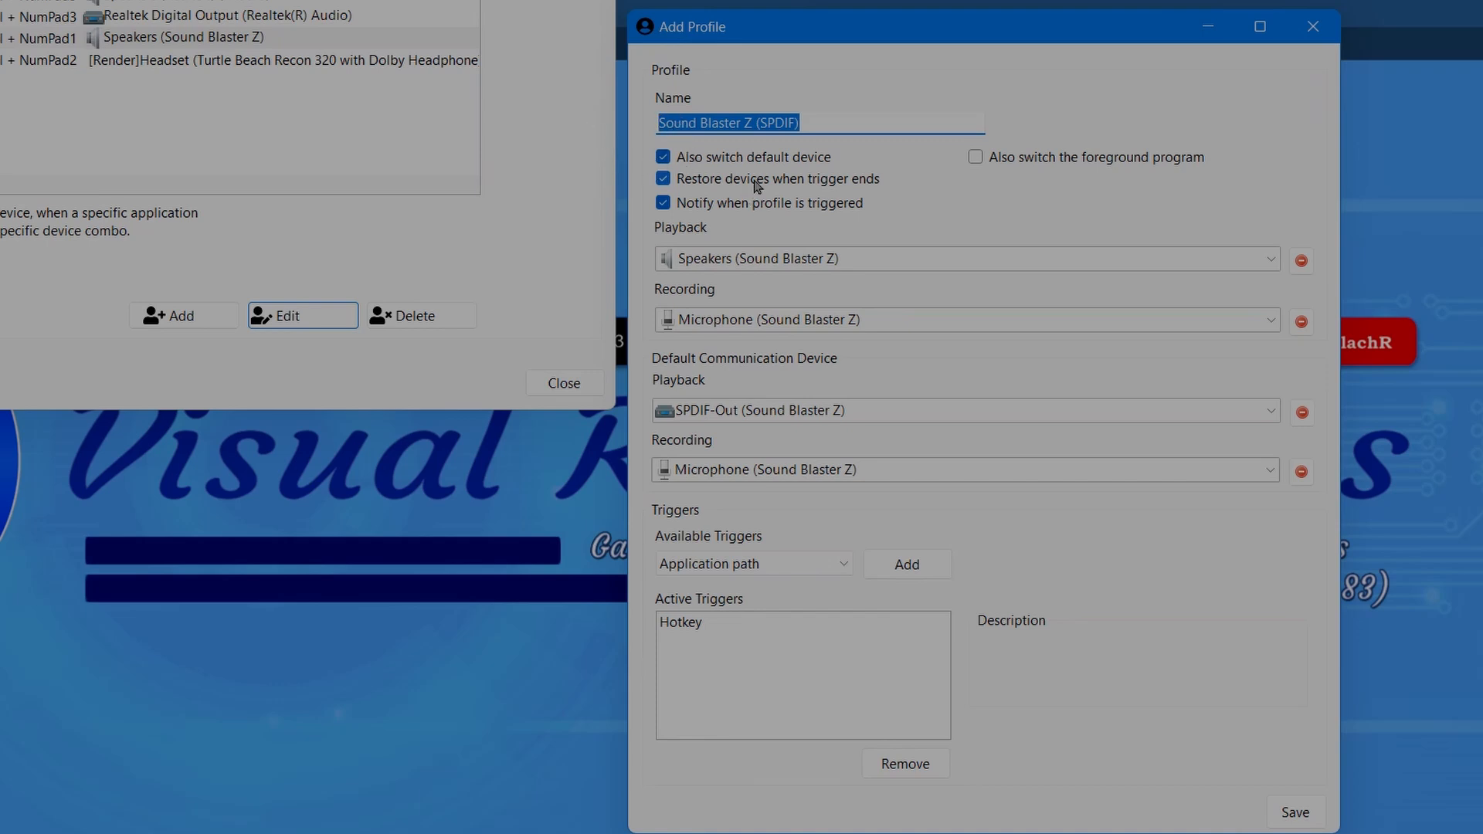
{"action": "mouse_move", "coordinate": [757, 185]}
{"action": "left_click", "coordinate": [776, 564]}
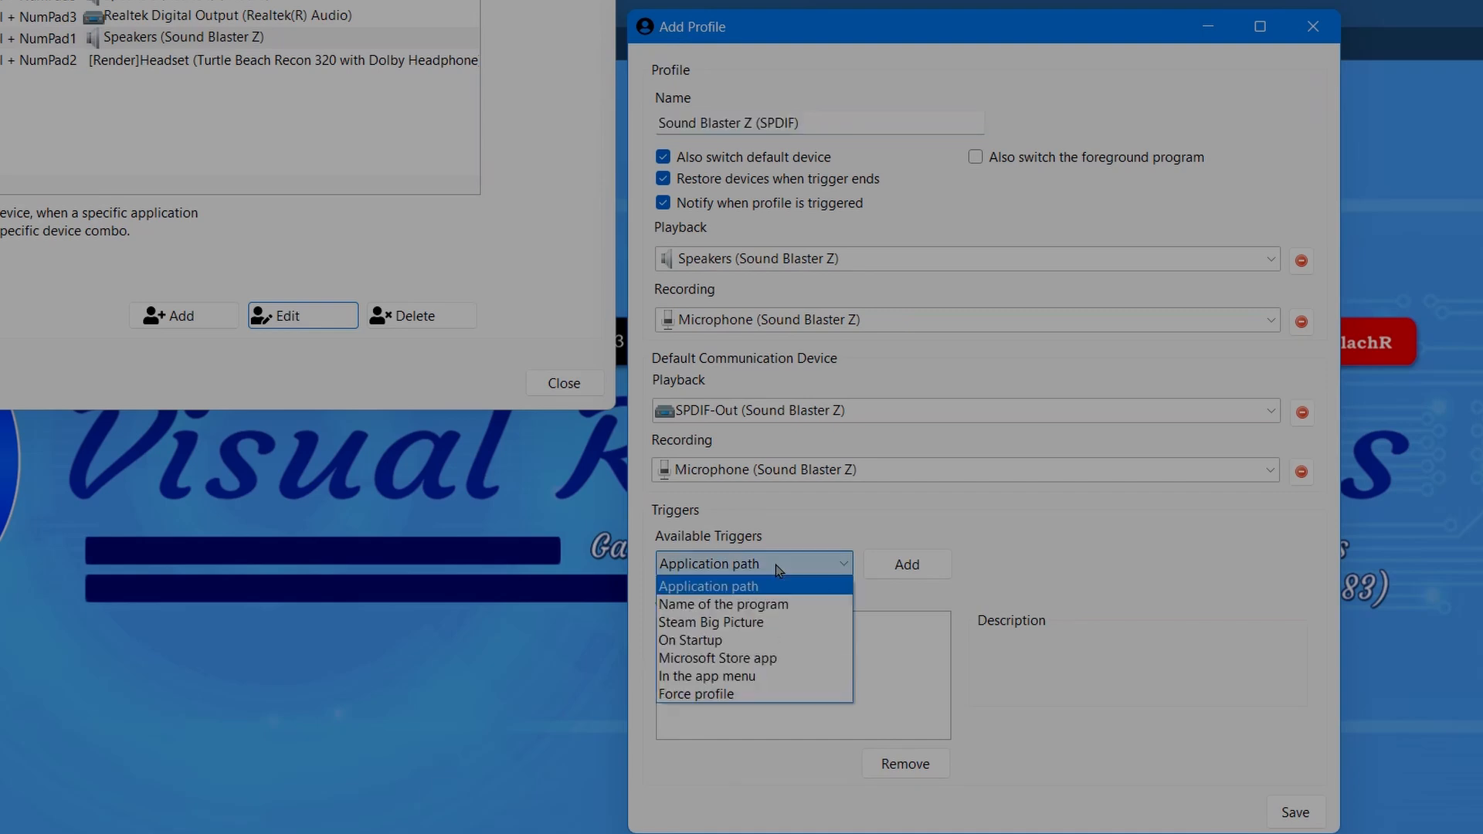
{"action": "left_click", "coordinate": [850, 523]}
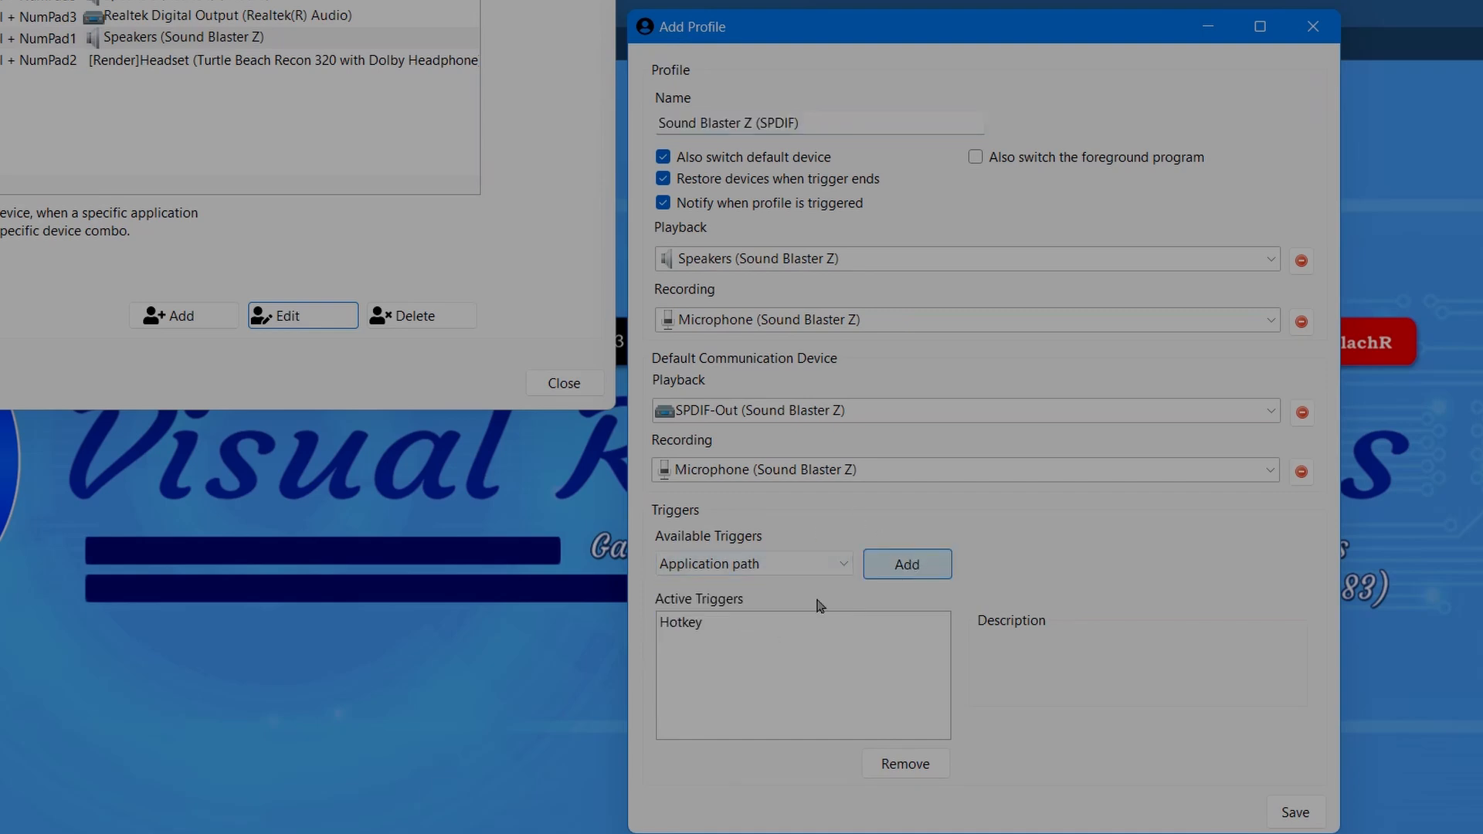
{"action": "left_click", "coordinate": [677, 628]}
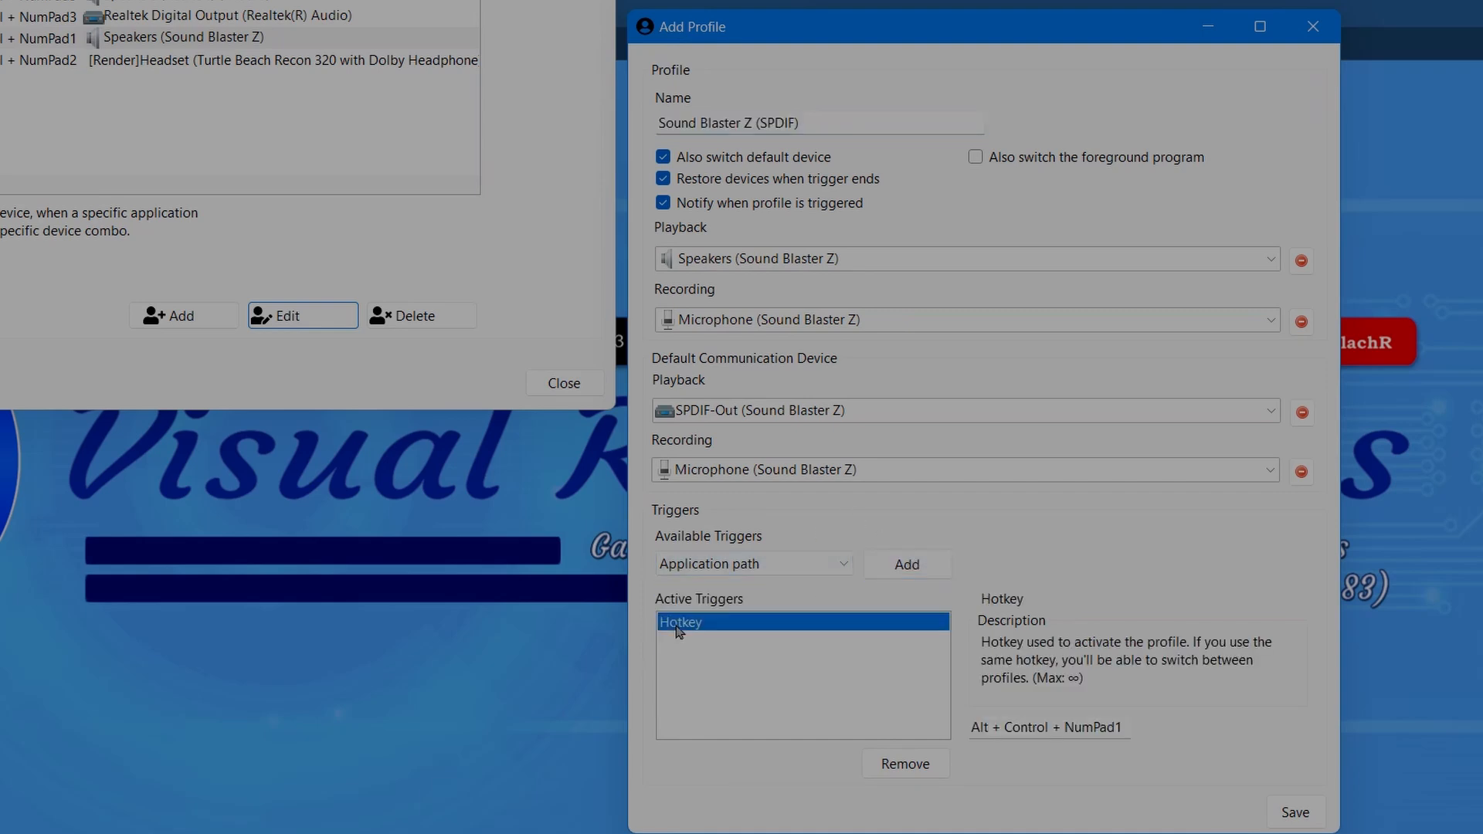
{"action": "left_click", "coordinate": [1054, 727]}
{"action": "left_click", "coordinate": [1327, 27]}
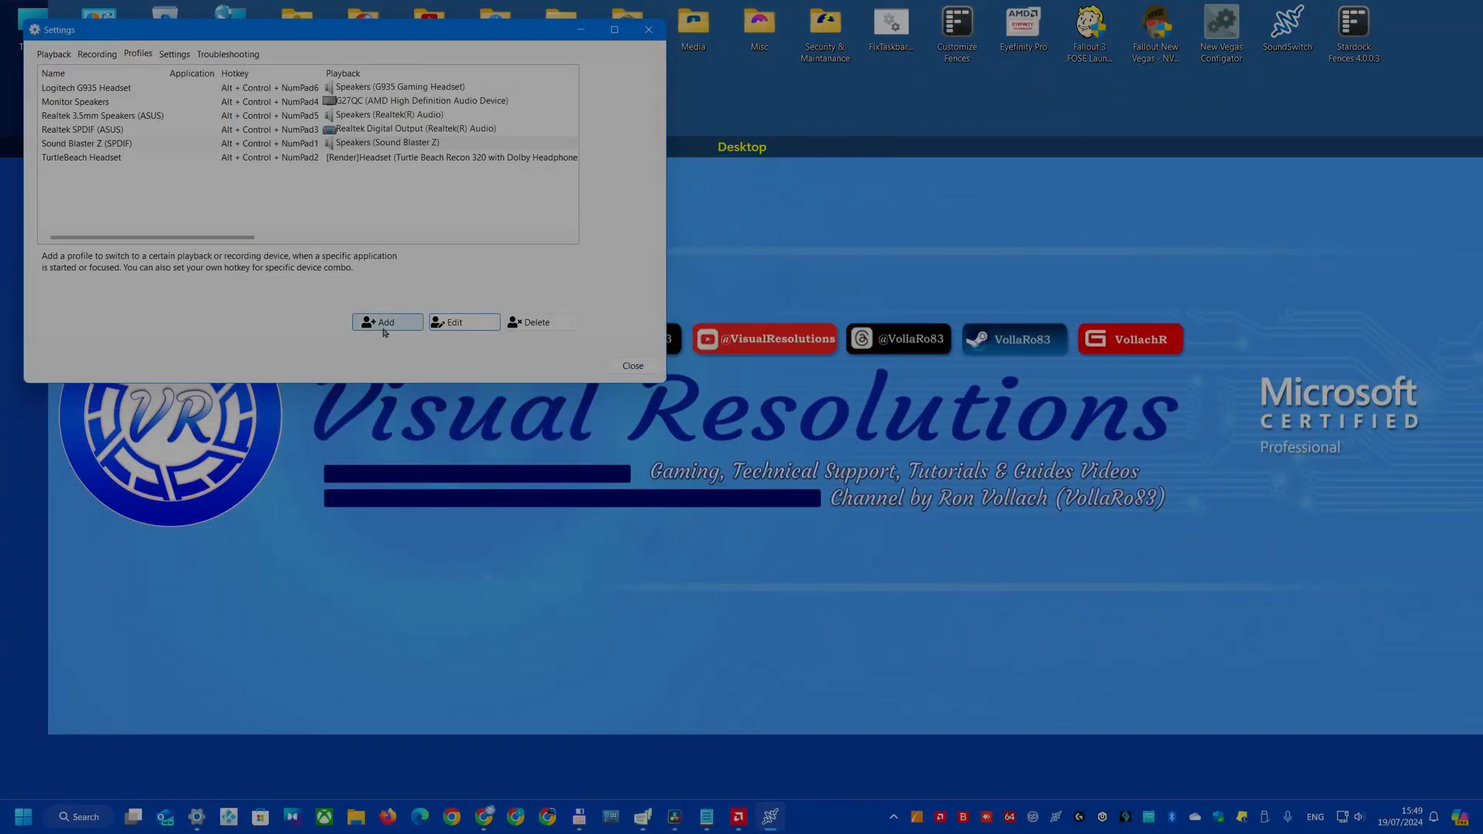
Review the general SoundSwitch options and the profile list, and close the settings window
{"action": "left_click", "coordinate": [168, 56]}
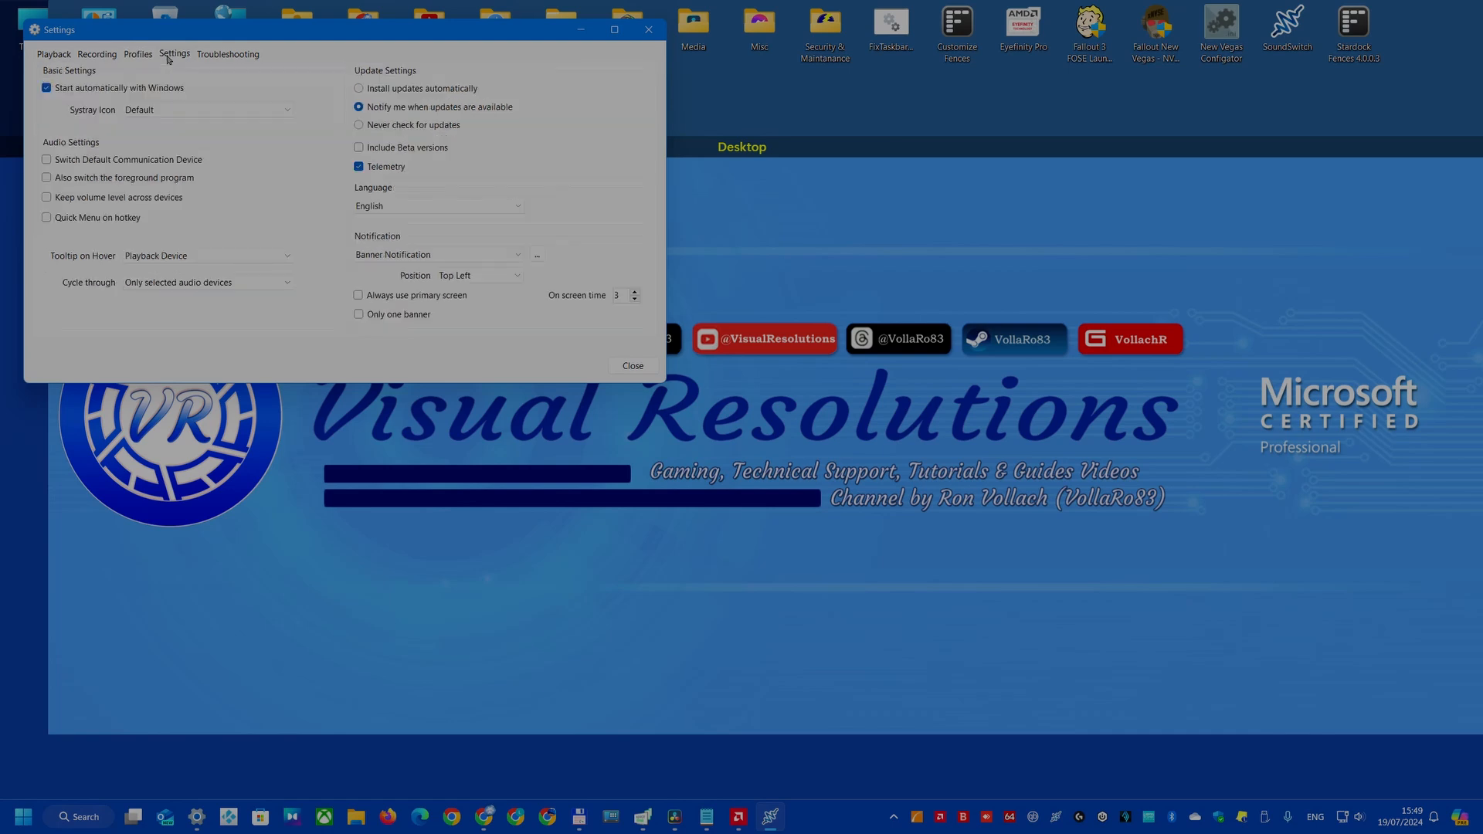
{"action": "left_click", "coordinate": [139, 55]}
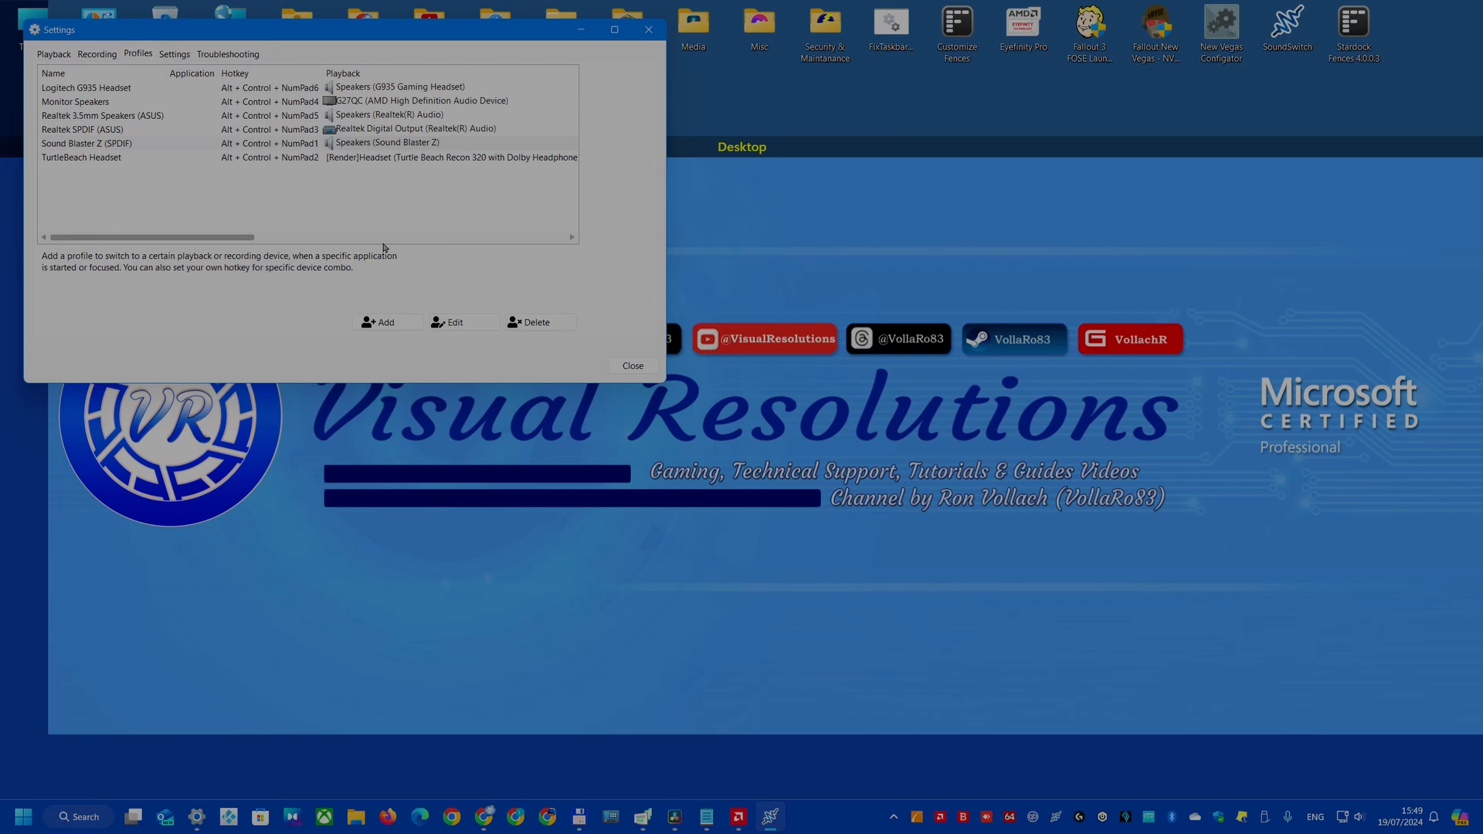
{"action": "left_click", "coordinate": [641, 368]}
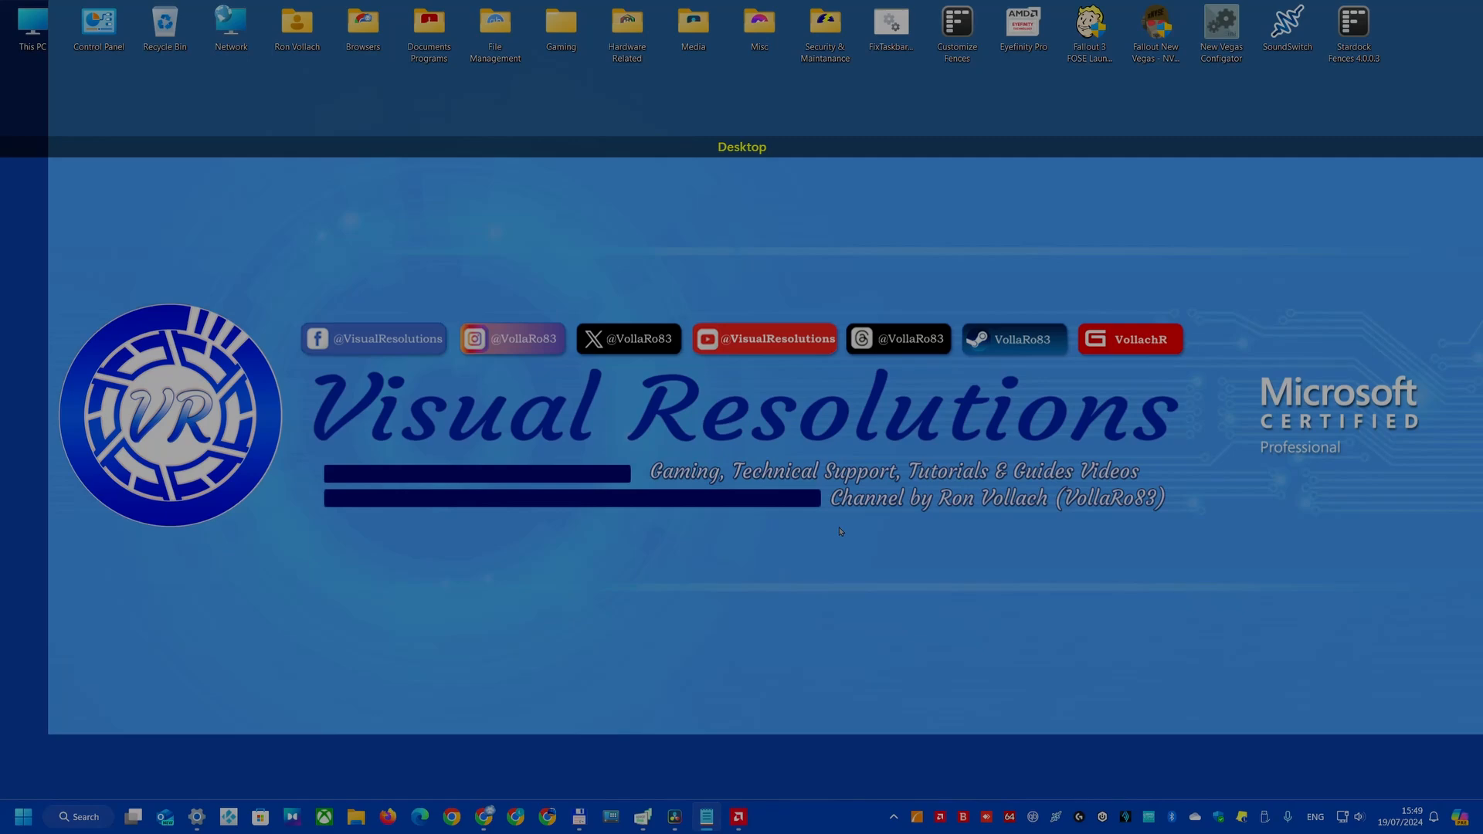
Switch audio by hotkey to the Sound Blaster Z (SPDIF) profile, to Logitech G935 Headset, and back to Sound Blaster Z (SPDIF)
{"action": "key", "text": "ctrl+alt+F1"}
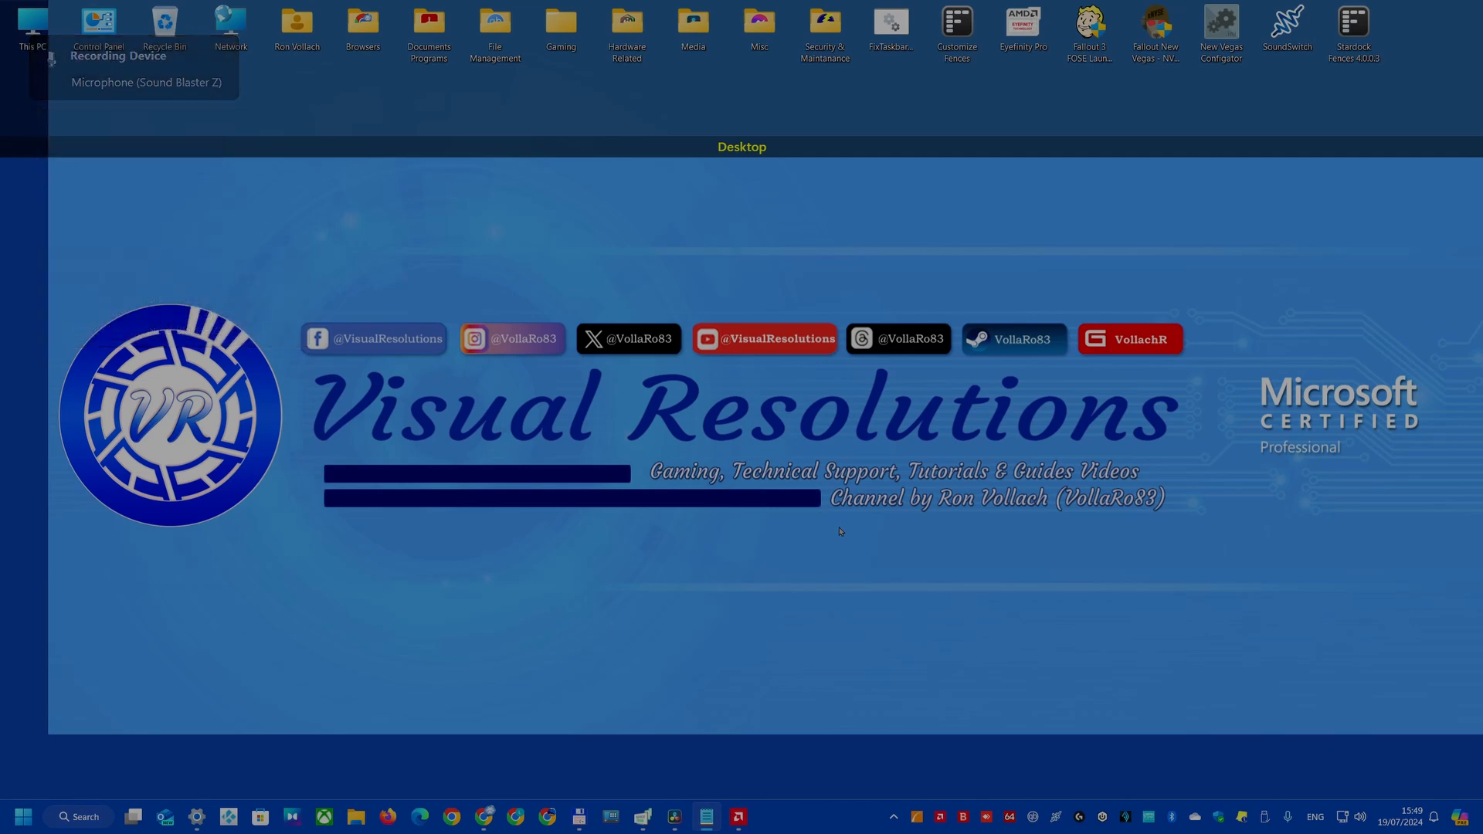
{"action": "key", "text": "ctrl+alt+F2"}
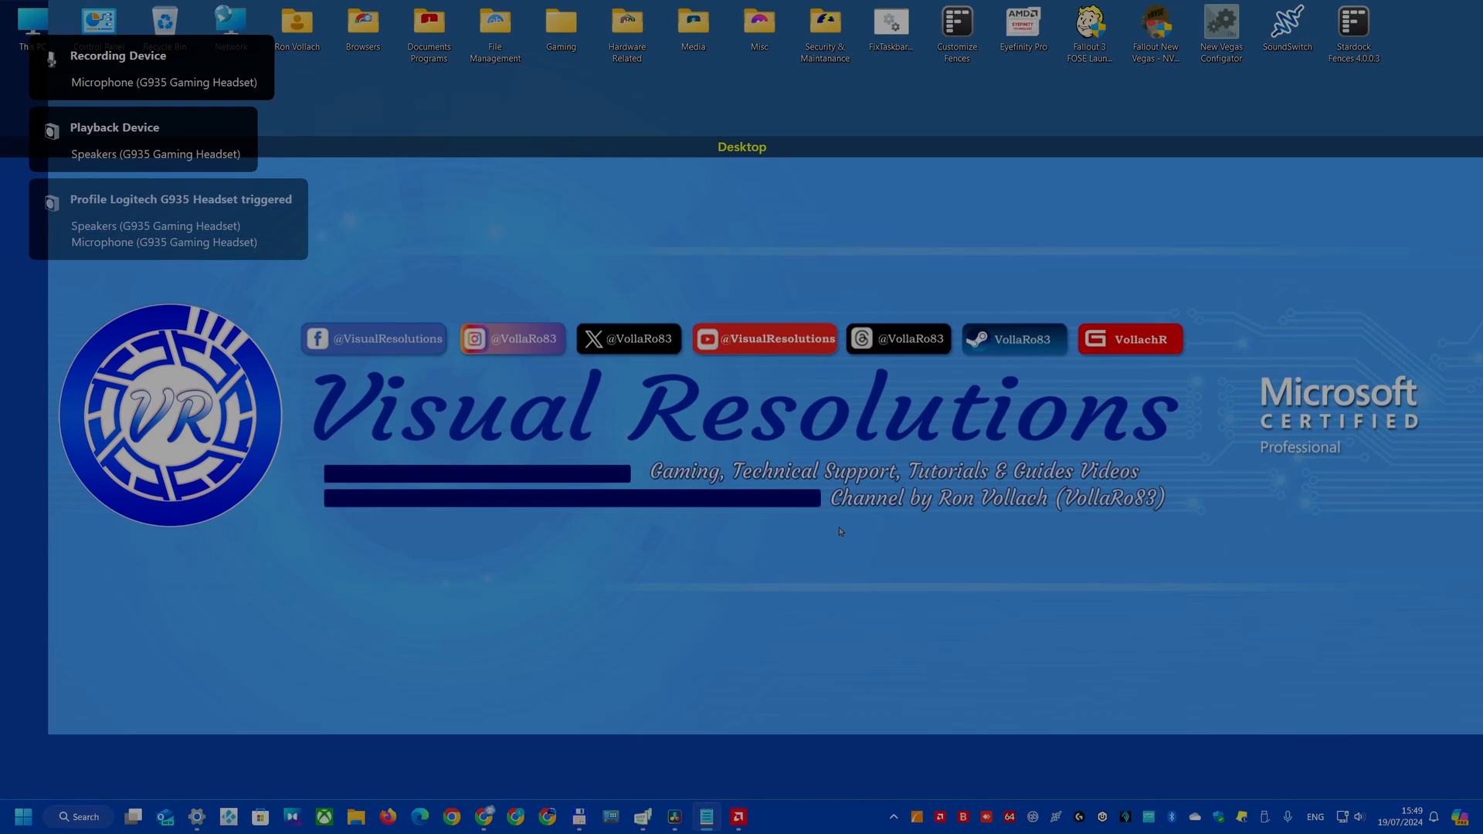
{"action": "key", "text": "ctrl+alt+F1"}
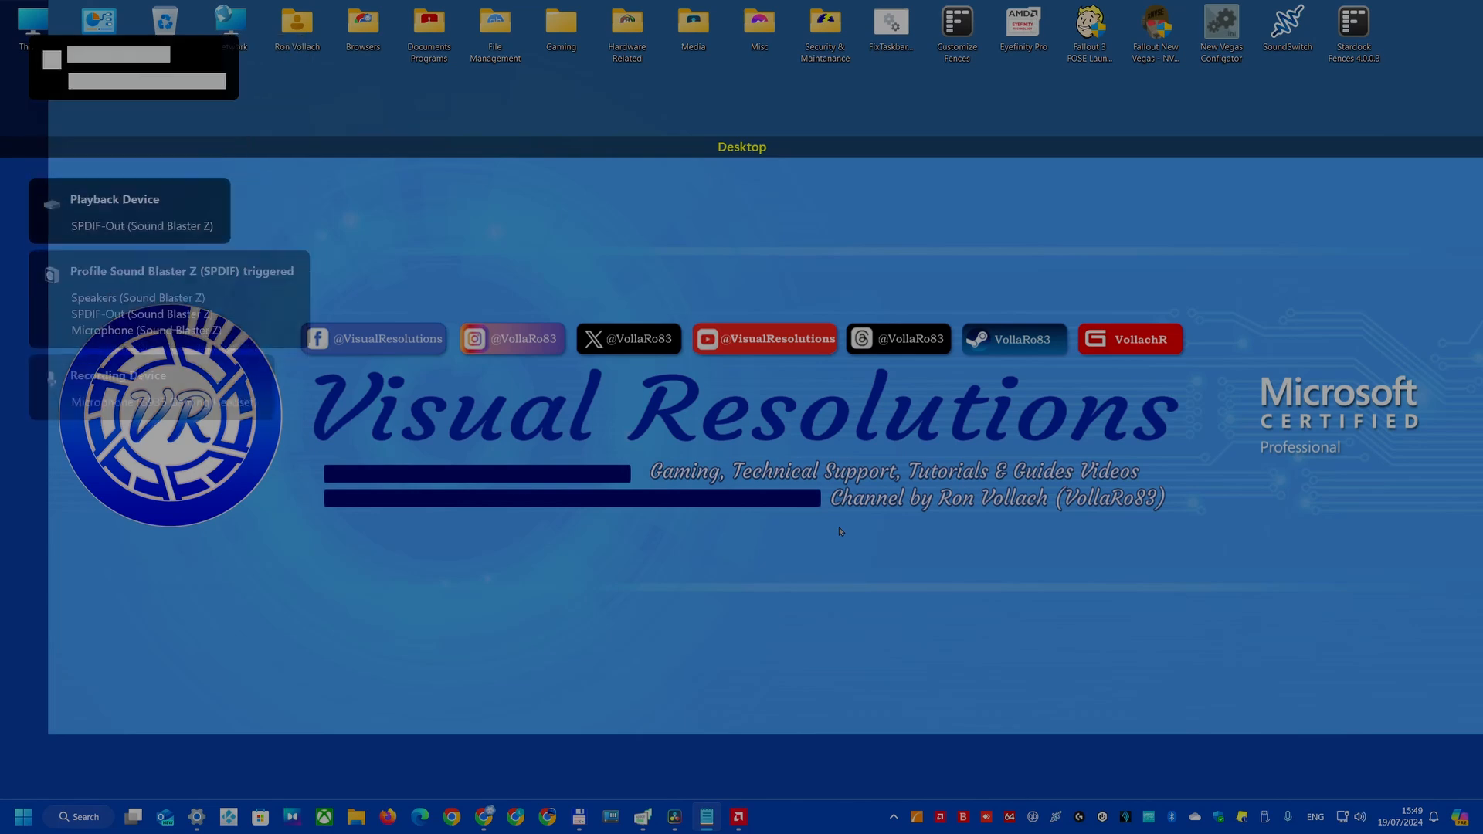